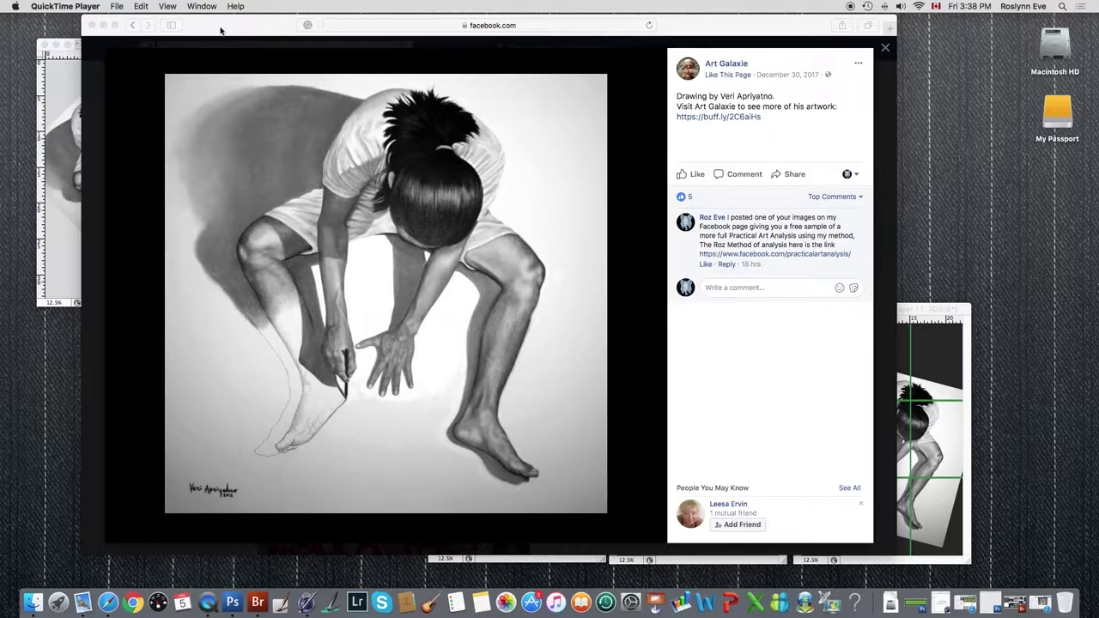
Hide Safari, then enlarge the original 3.tif to 33.3% and move it right
left_click(104, 26)
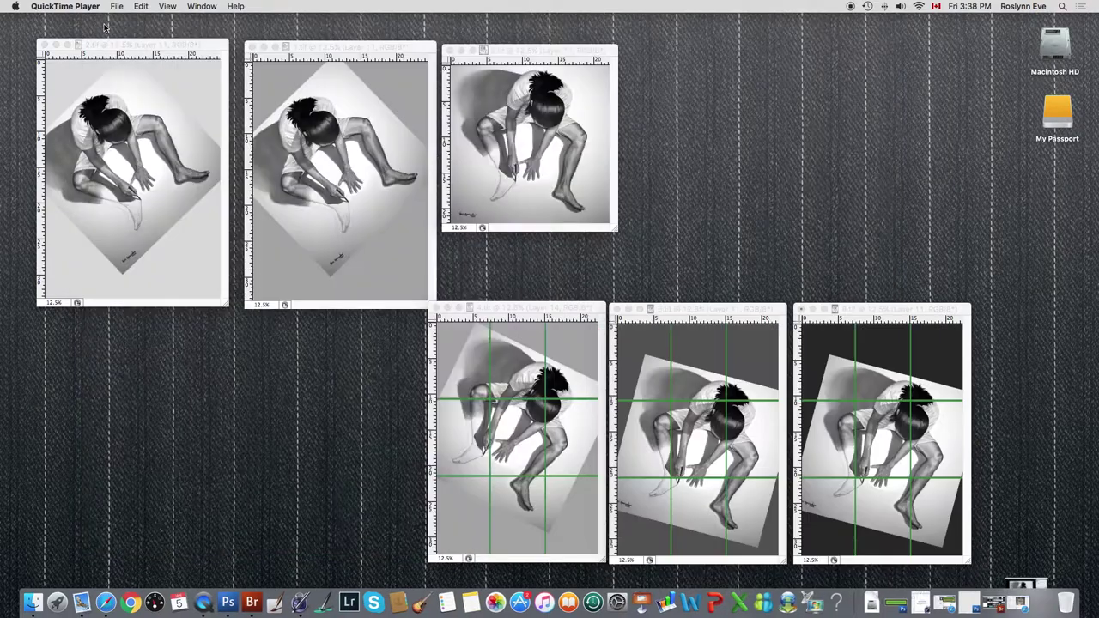
left_click(574, 53)
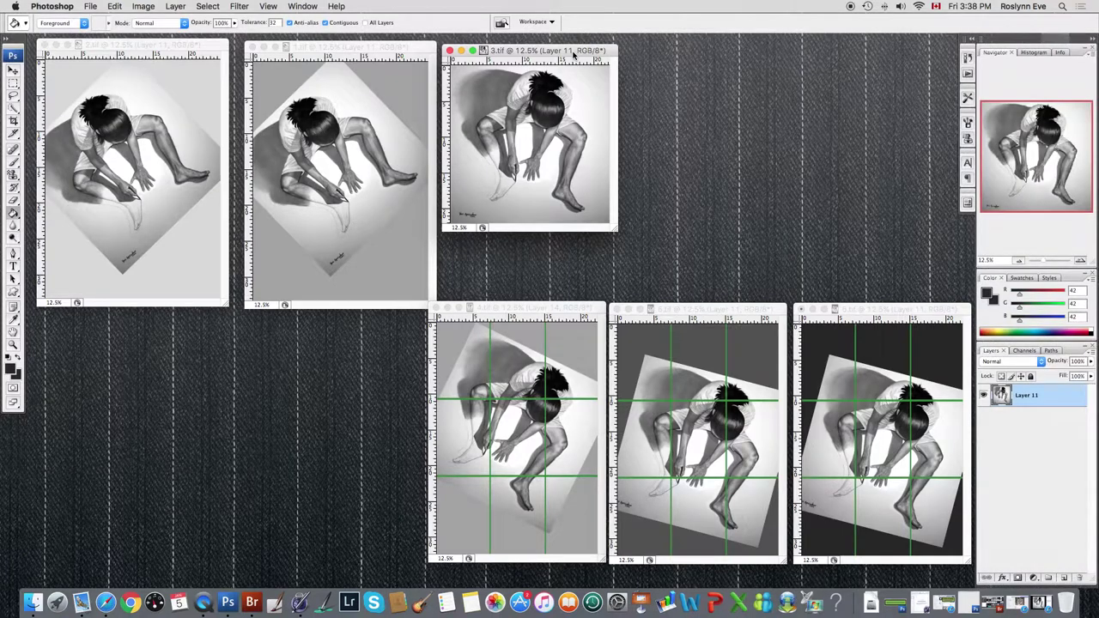
double_click(574, 53)
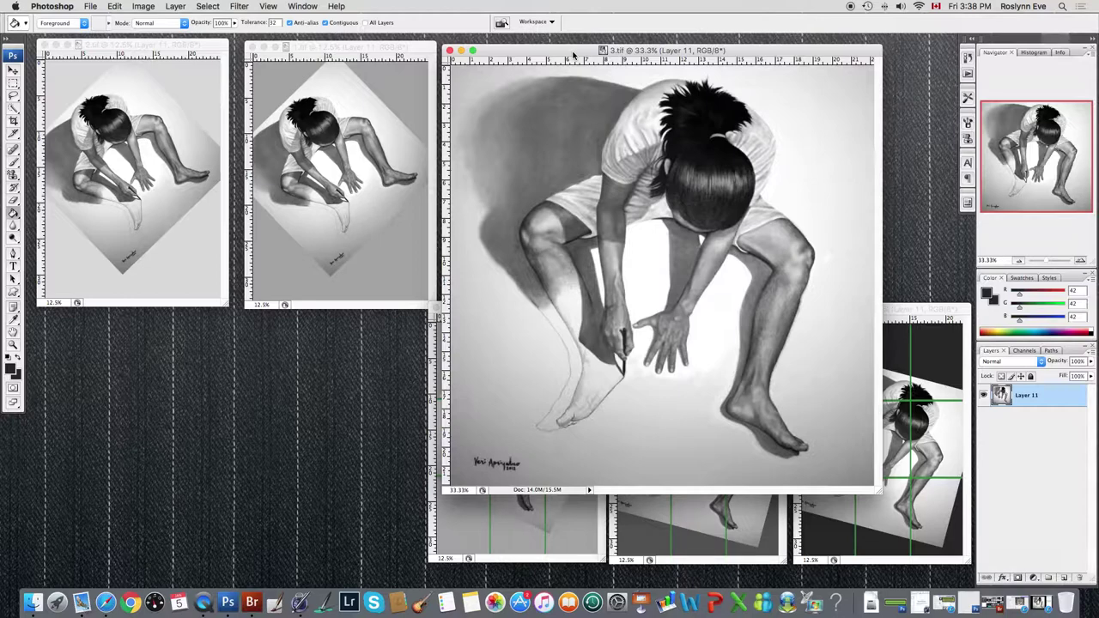
left_click_drag(574, 55, 651, 48)
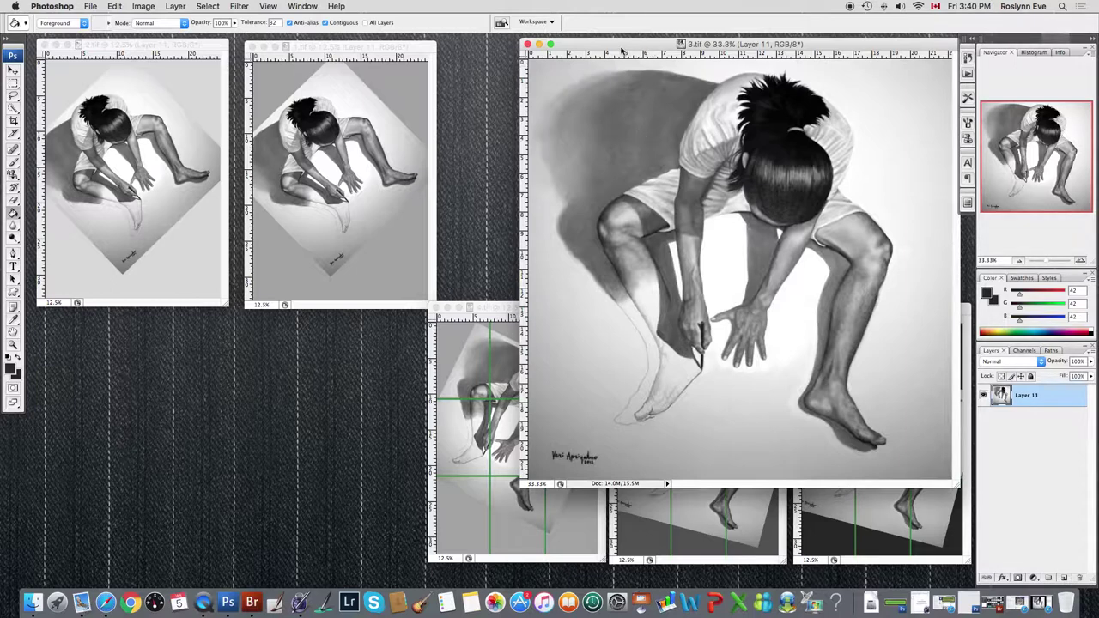
Zoom the rotated 1.tif and 2.tif versions to 25%
left_click_drag(389, 49, 421, 54)
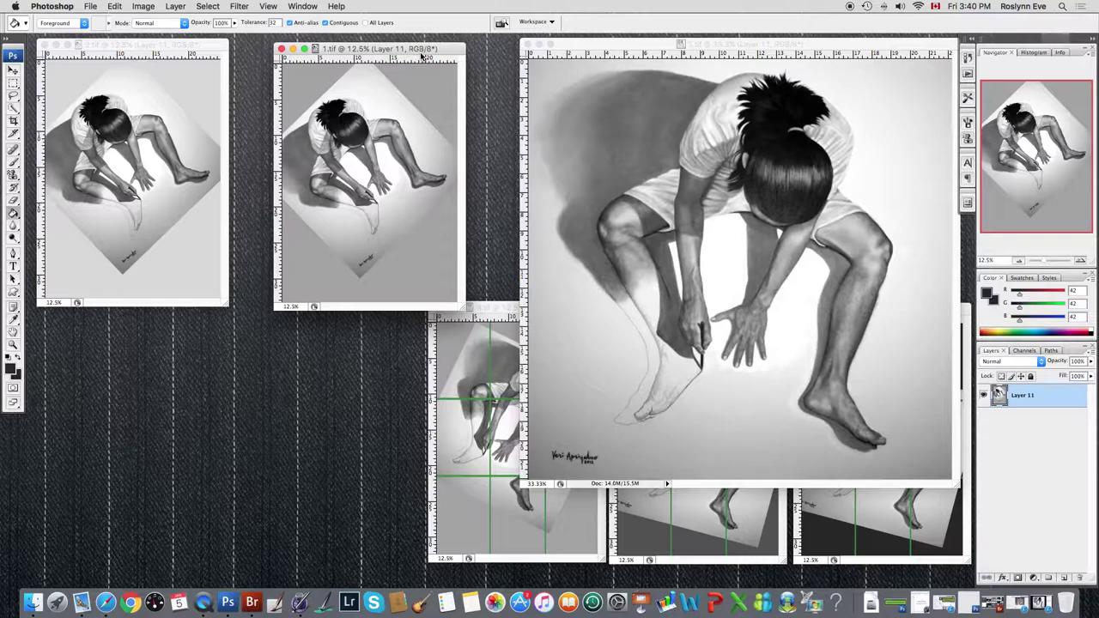
key("super+plus")
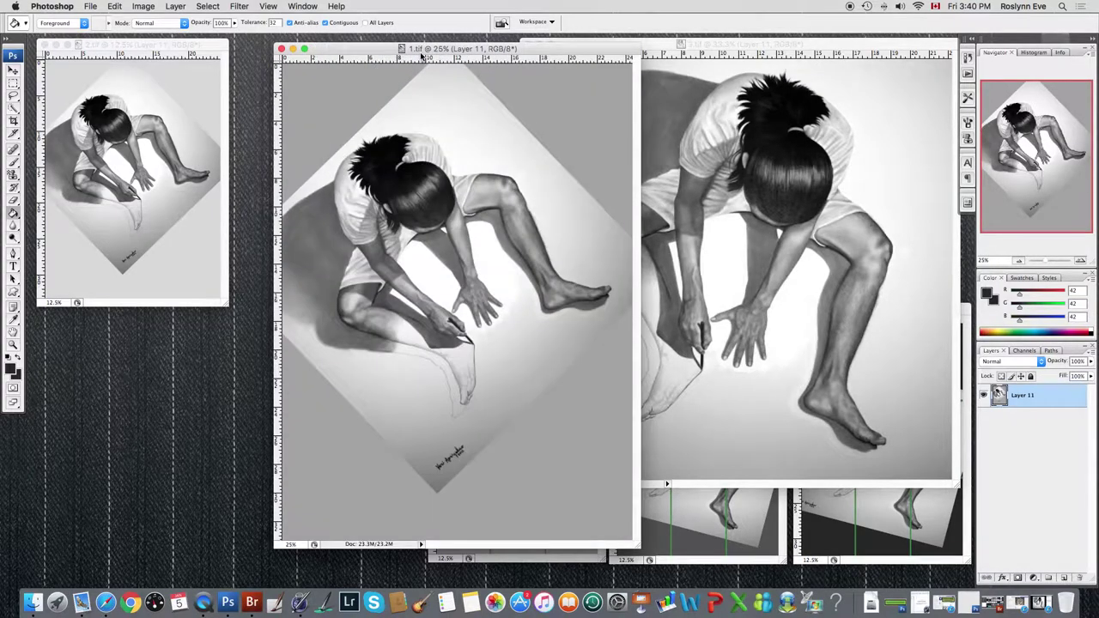
left_click(202, 47)
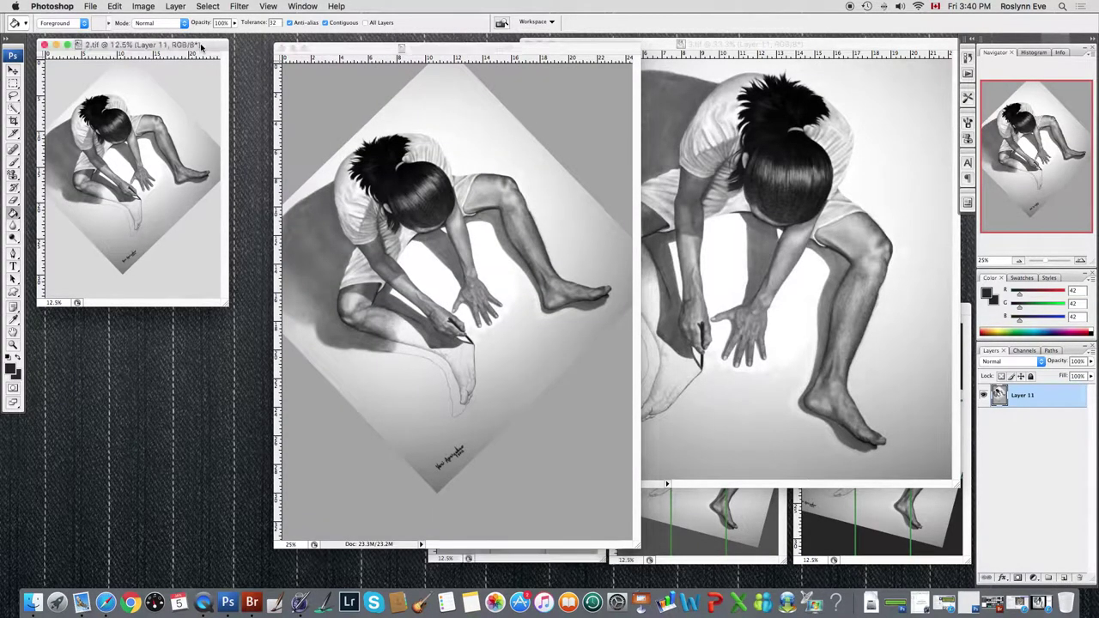
key("super+plus")
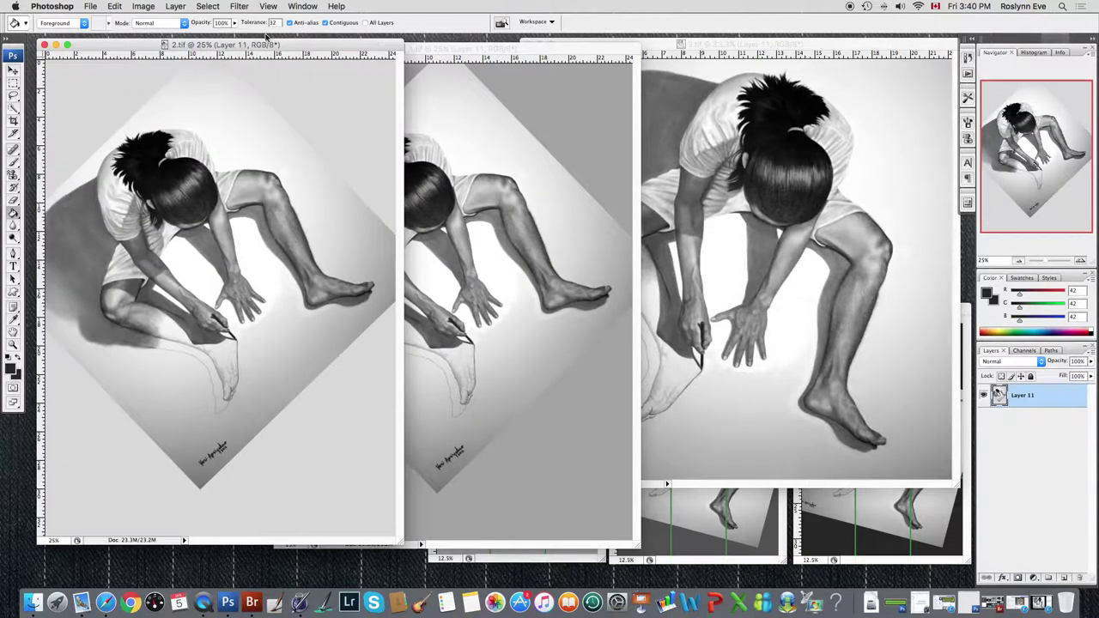
Arrange 1.tif at the far left with 2.tif beside it, left of 3.tif
left_click(559, 52)
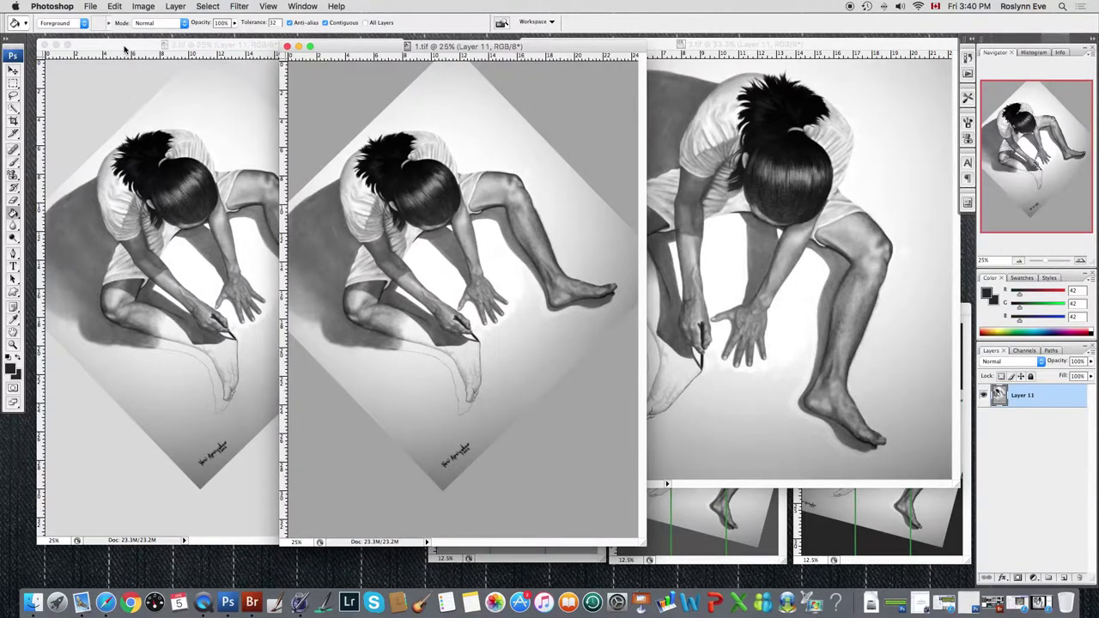
left_click_drag(128, 48, 423, 48)
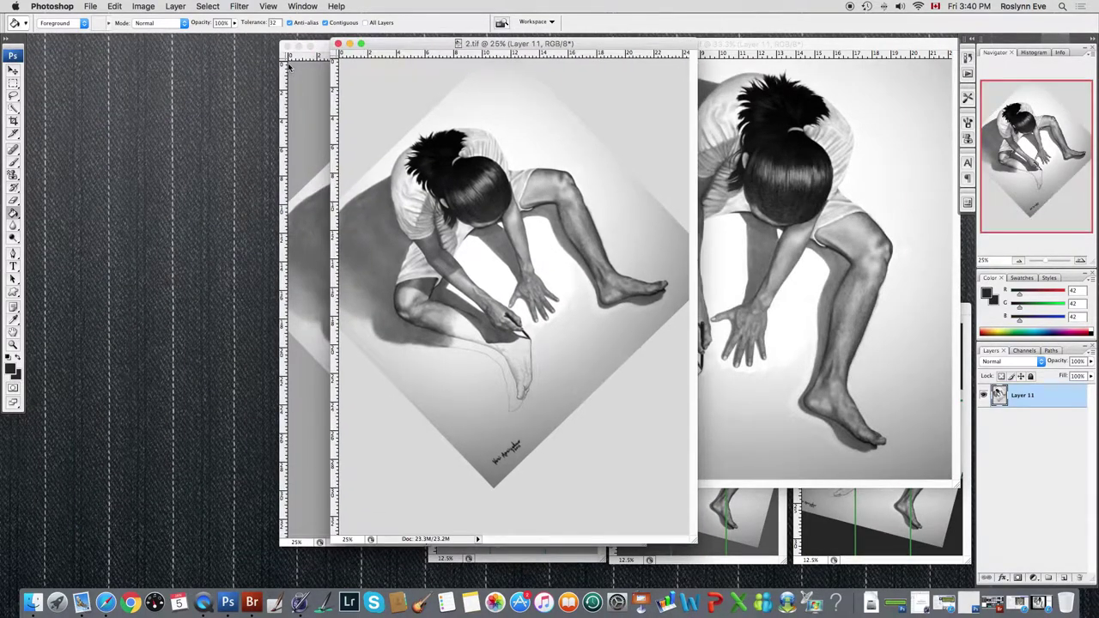
left_click(292, 59)
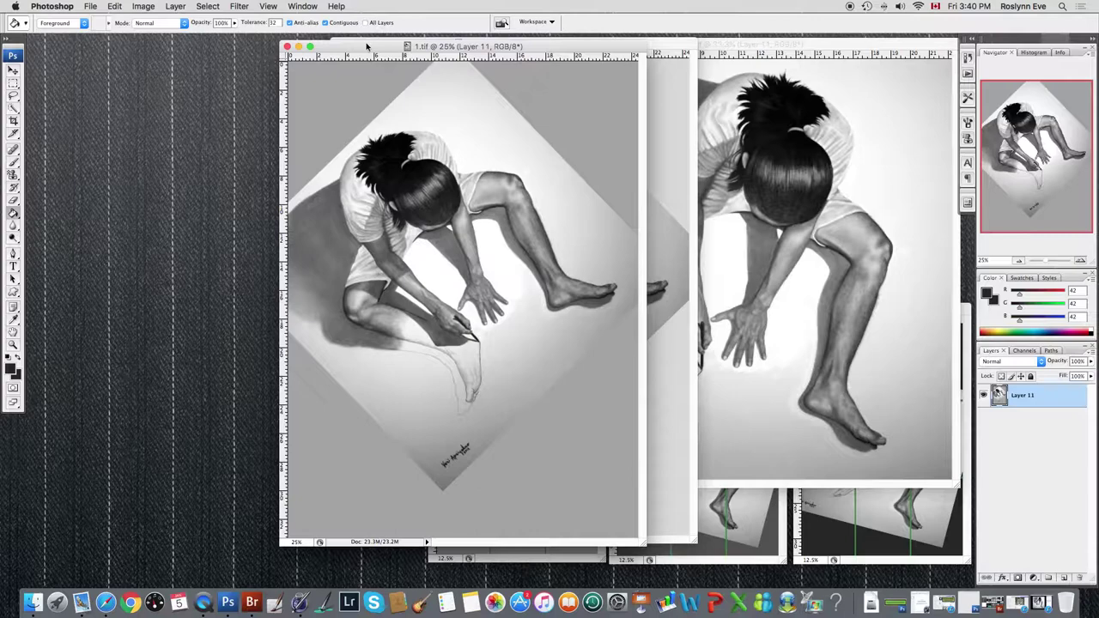
left_click_drag(366, 46, 121, 45)
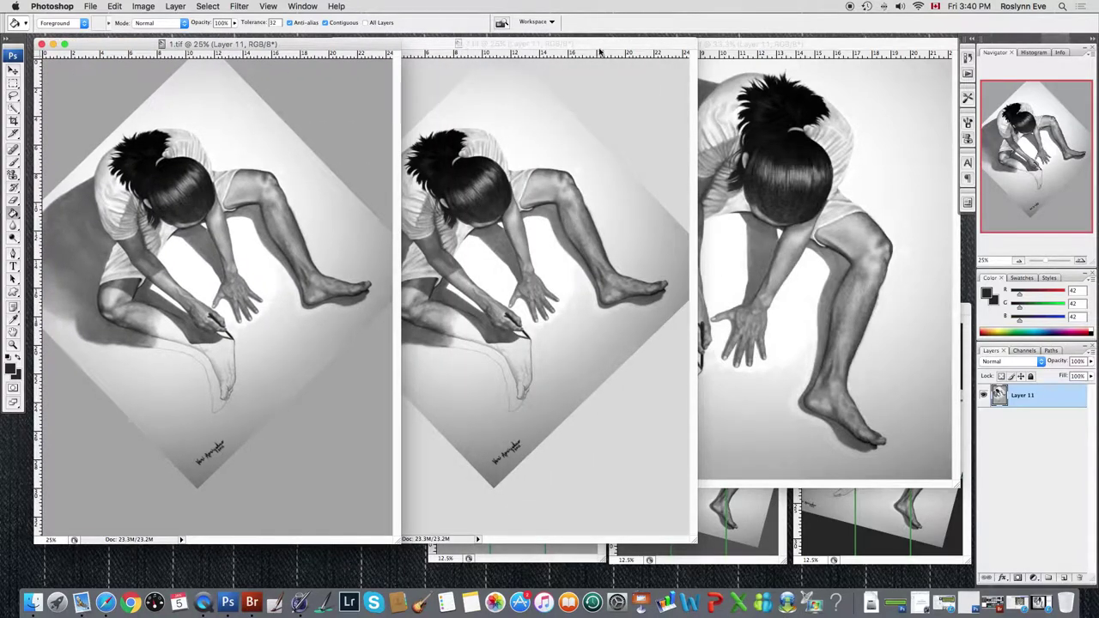
left_click_drag(616, 49, 433, 49)
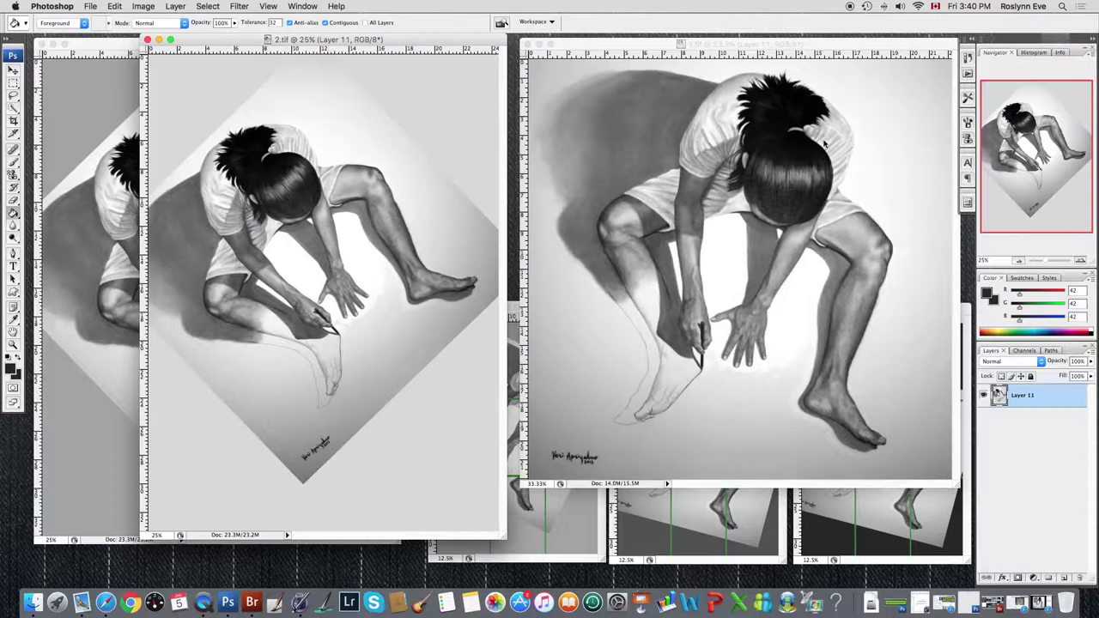
Raise 5.tif, zoom it to 25%, and toggle Layer 12's green grid off and back on
left_click(783, 561)
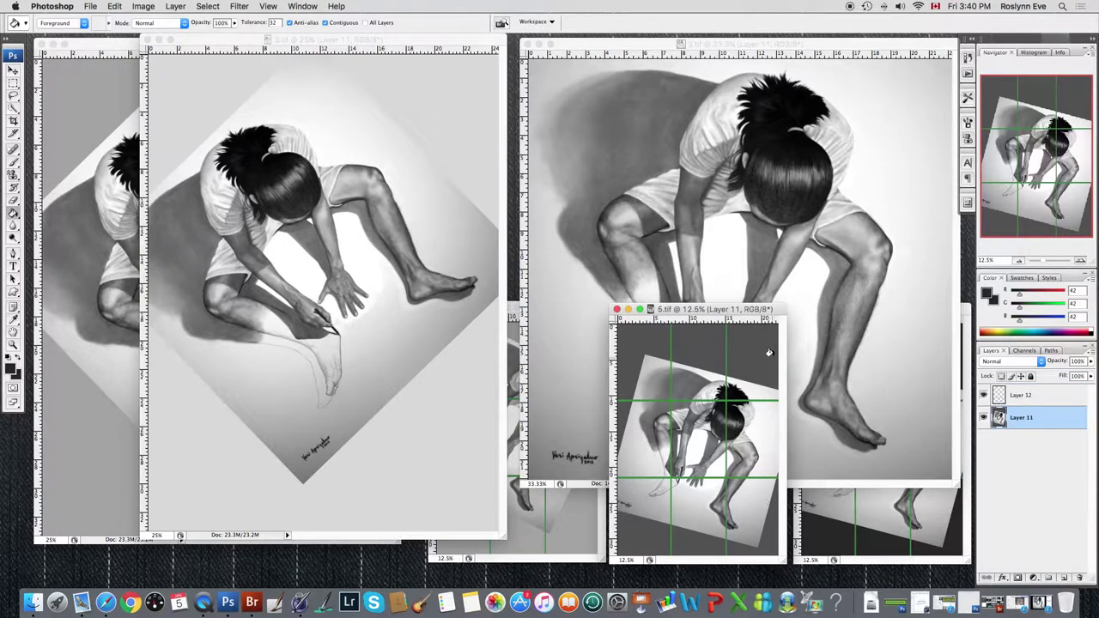
left_click_drag(781, 310, 782, 108)
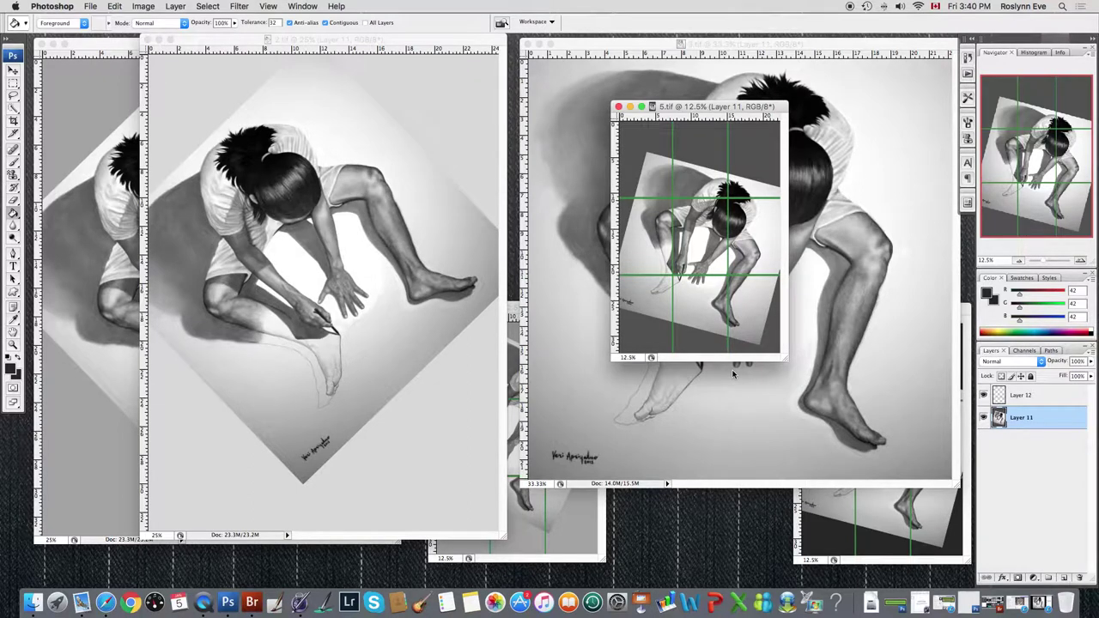
key("super+equal")
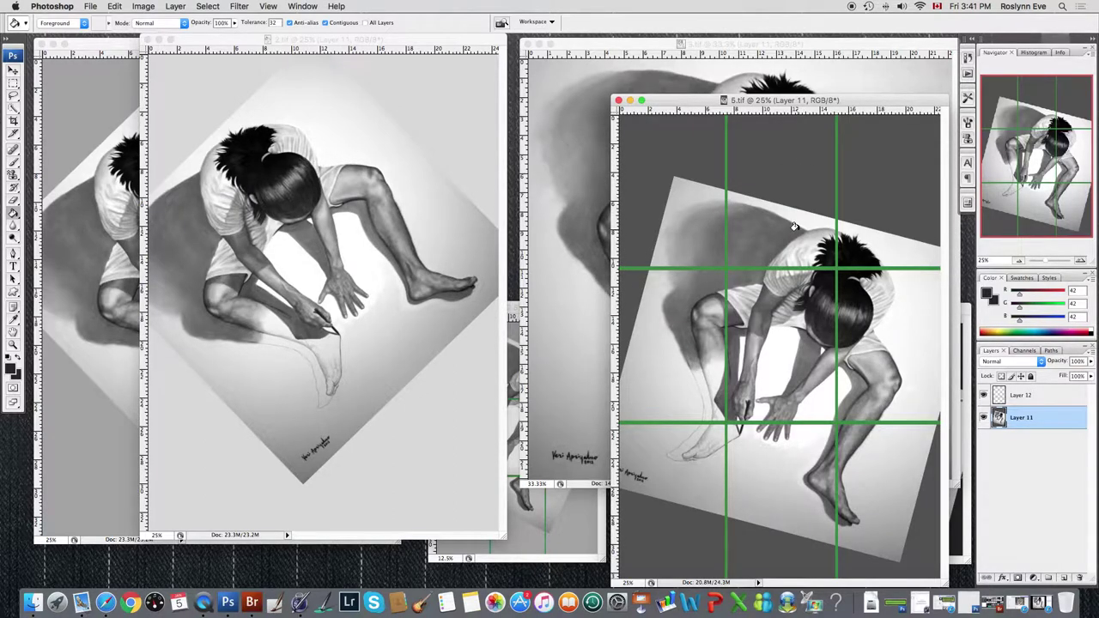
left_click(984, 394)
left_click(984, 394)
Zoom 5.tif out to 12.5%, move it lower, and keep it in front of 3.tif
key("super+minus")
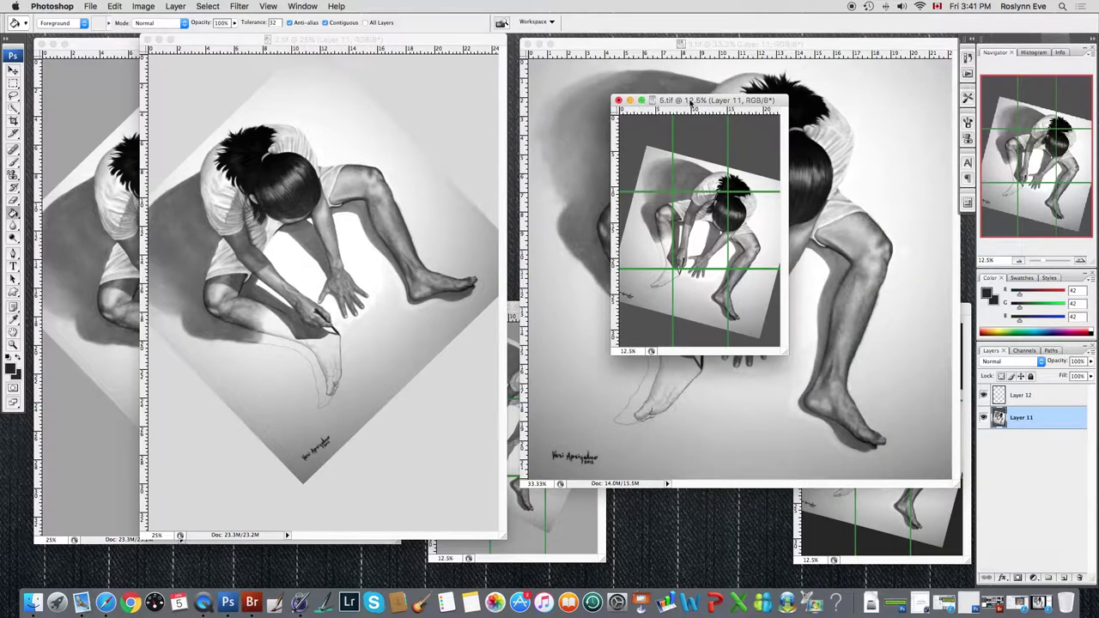
left_click_drag(691, 105, 691, 313)
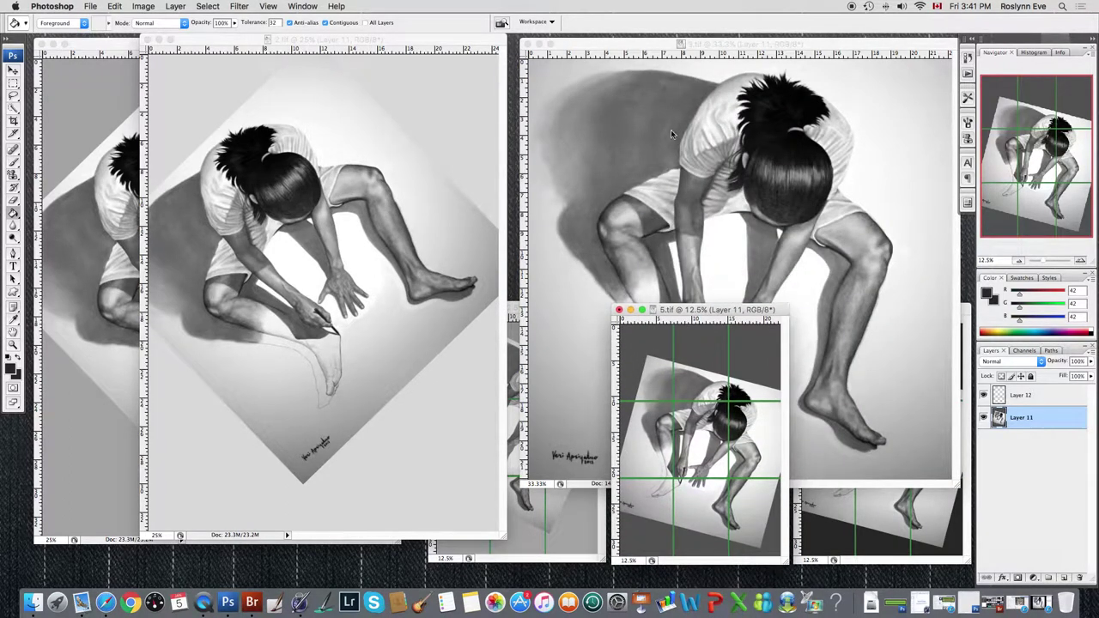
left_click(717, 46)
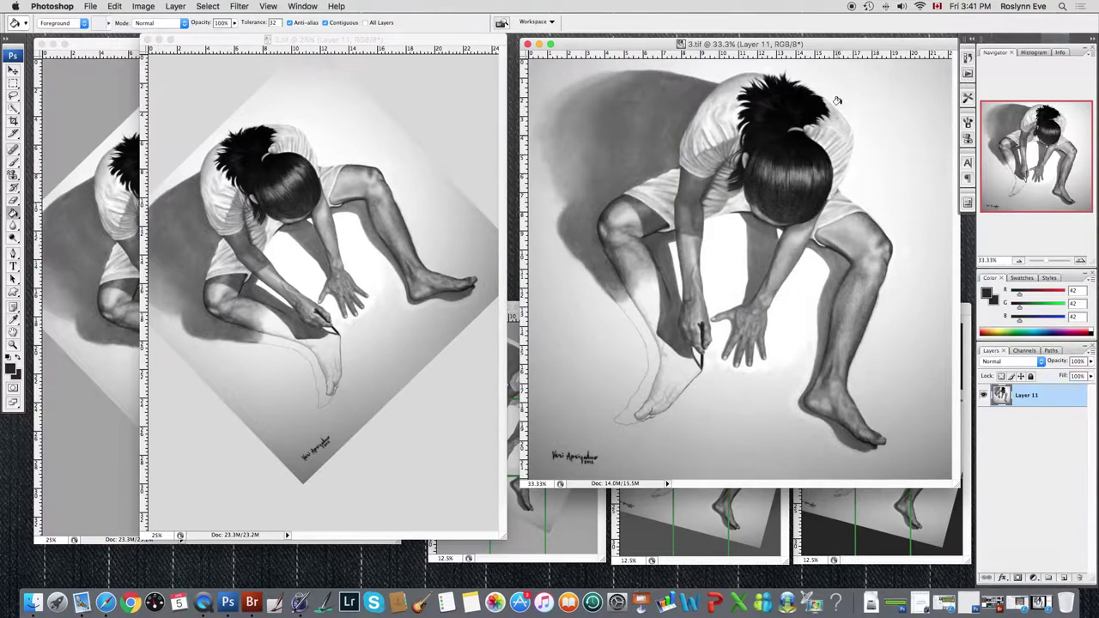
left_click(777, 531)
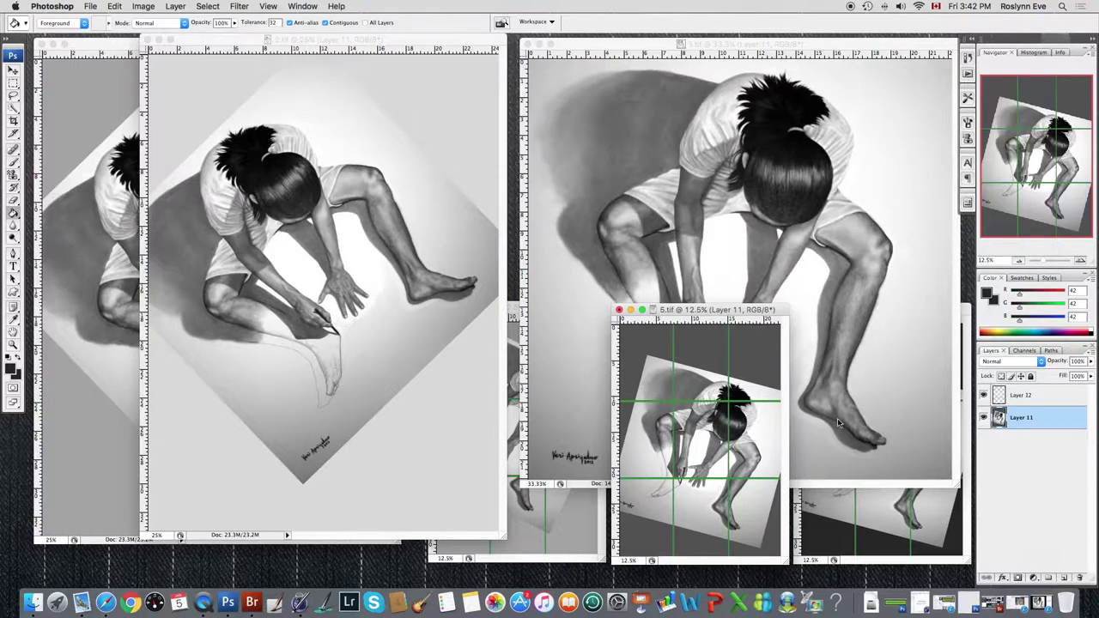
Bring the original 3.tif drawing in front of the gridded crop
left_click(647, 47)
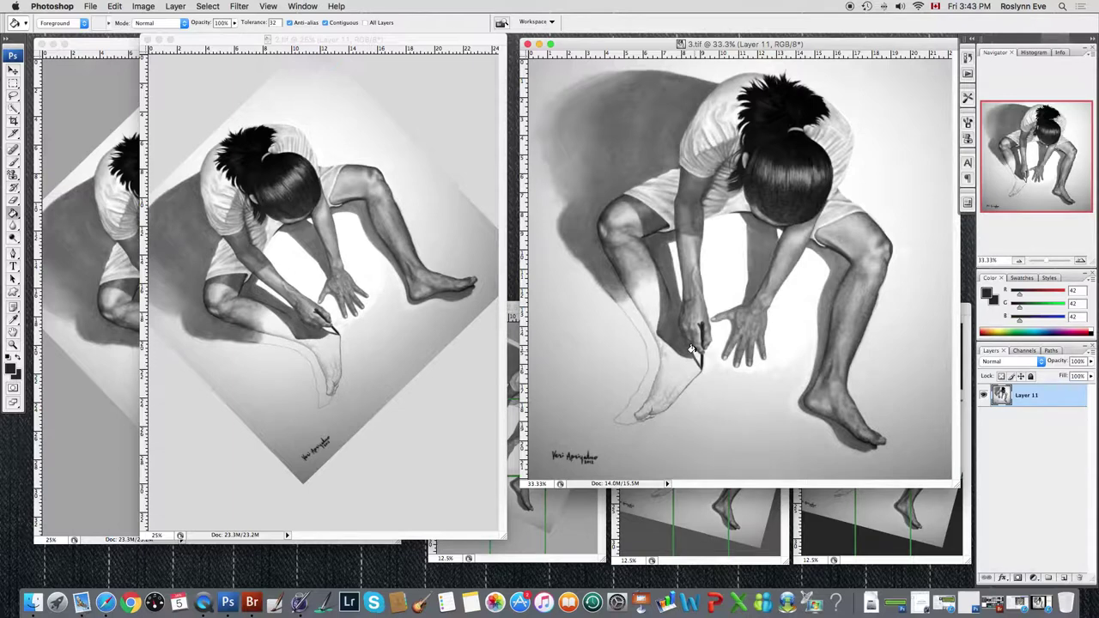
Bring 2.tif to the front and nudge it slightly right
left_click(408, 41)
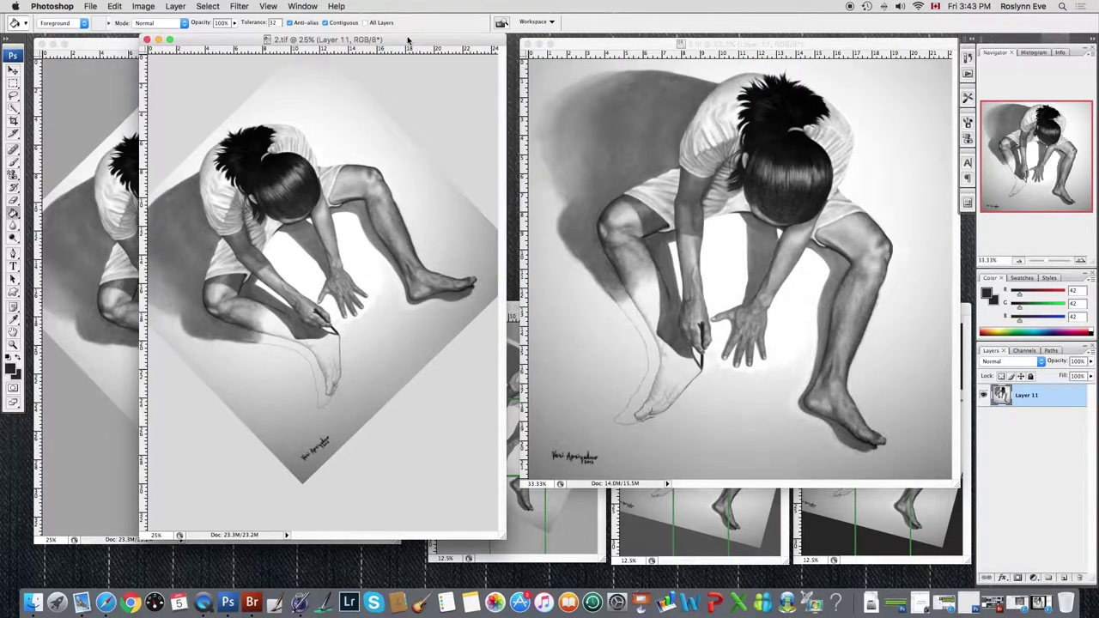
left_click_drag(409, 40, 443, 39)
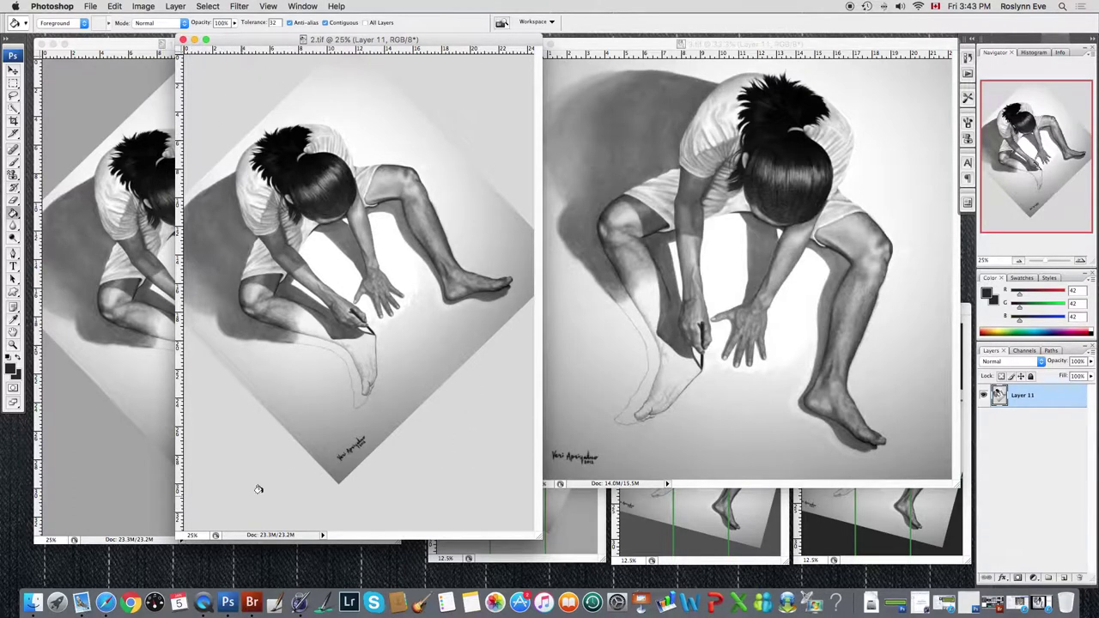
Bring 1.tif to the front and shift it about 100 px right
left_click(124, 46)
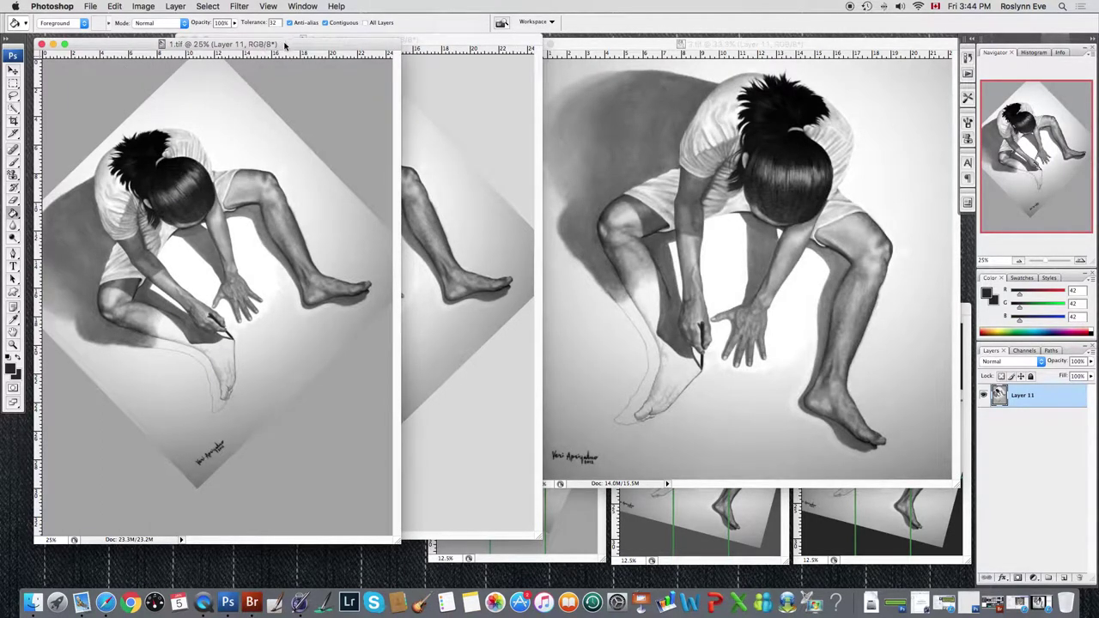
left_click_drag(285, 44, 374, 42)
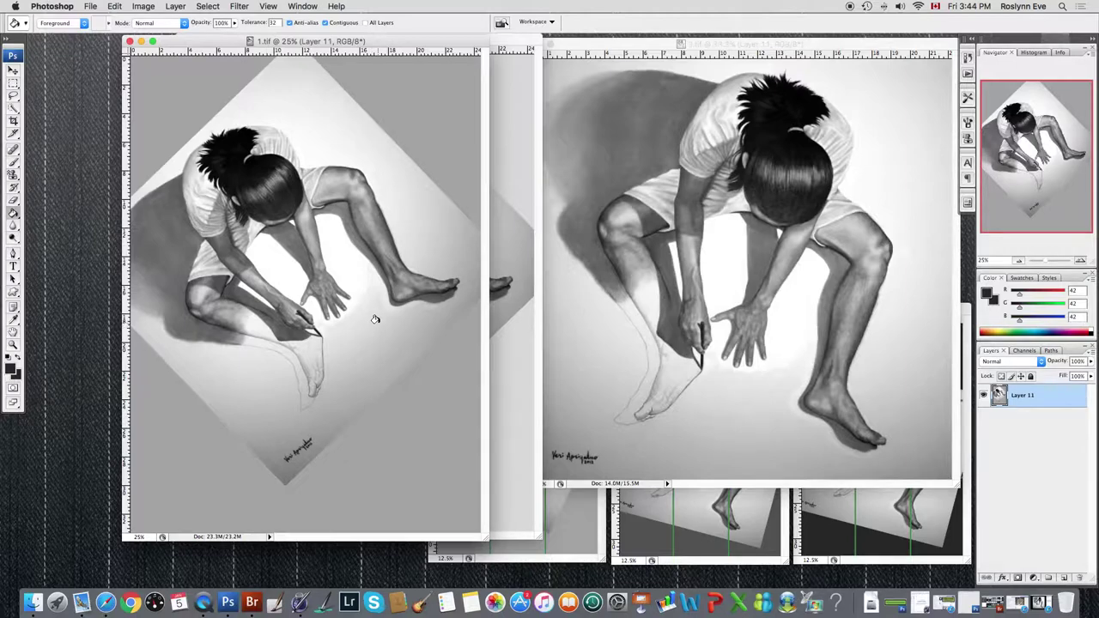
Minimize 1.tif and 2.tif, move 3.tif left, then restore 2.tif and place it right
left_click(142, 42)
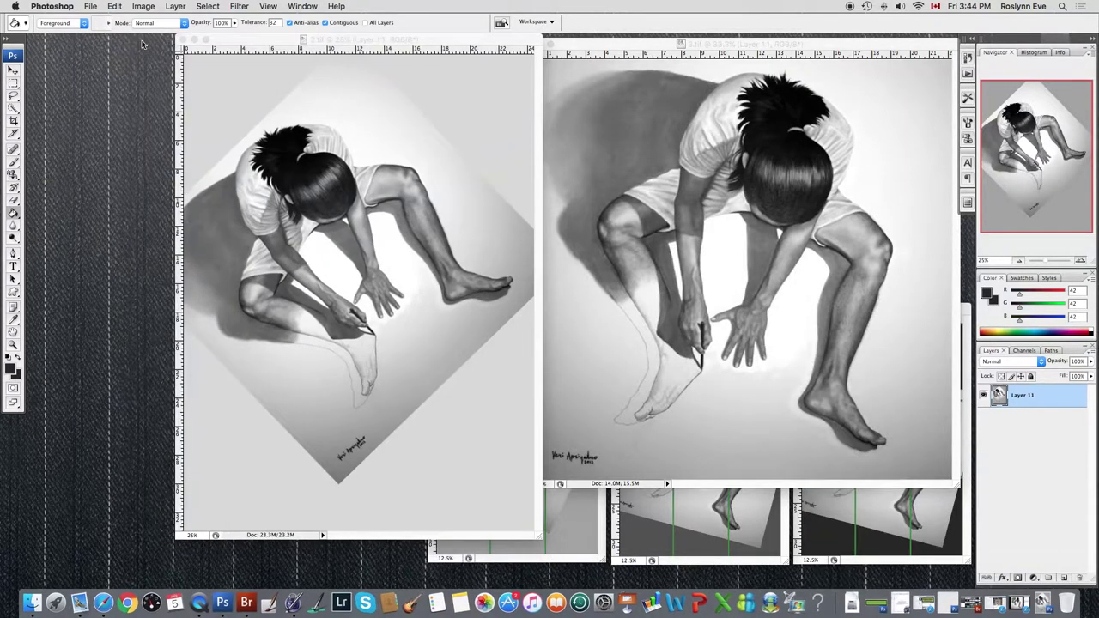
left_click(195, 41)
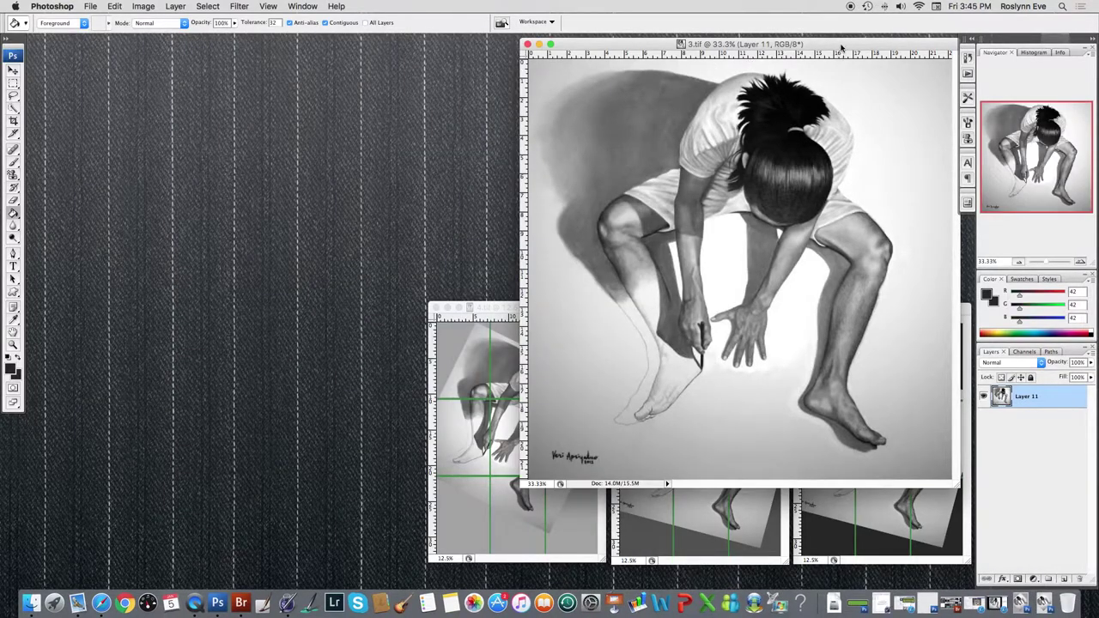
left_click_drag(841, 47, 371, 53)
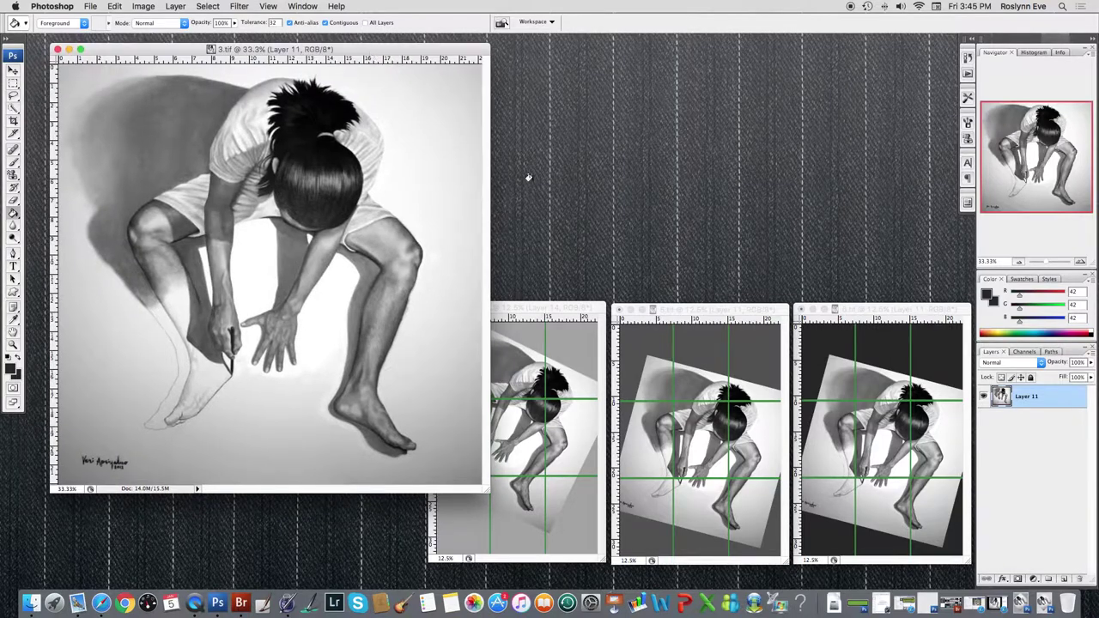
left_click(1043, 603)
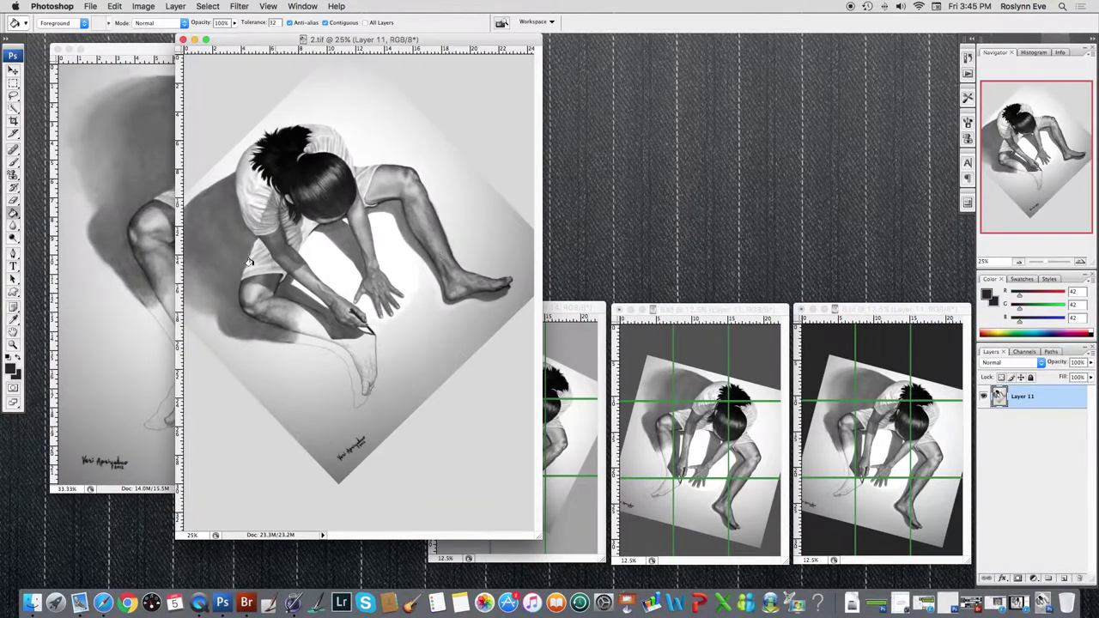
left_click_drag(464, 43, 570, 45)
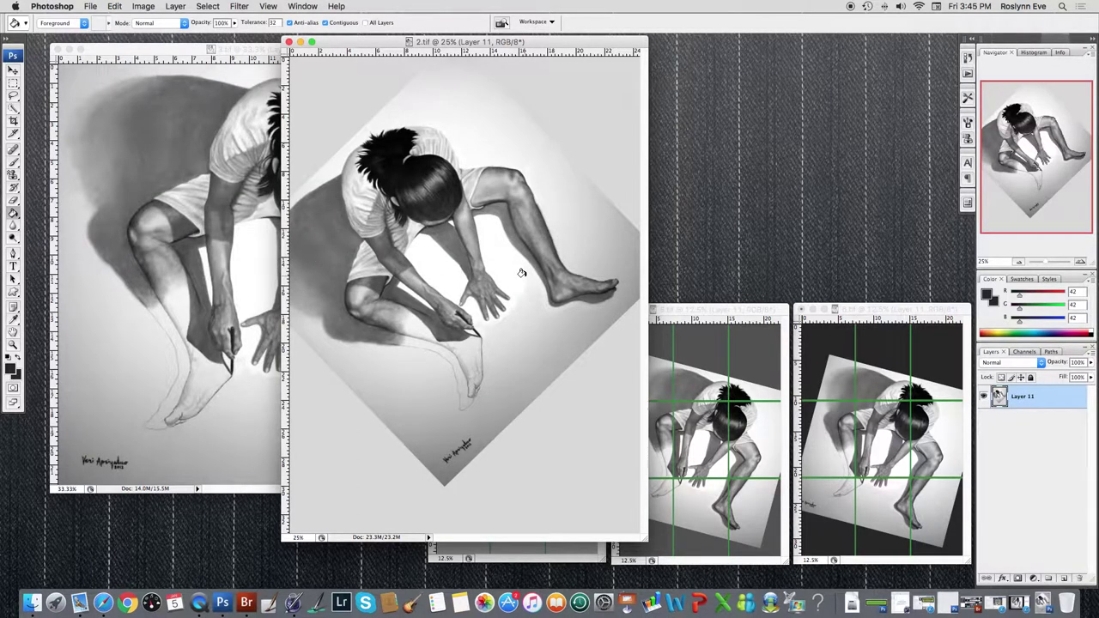
Minimize 2.tif, bring 4.tif up beside 3.tif at 25%, then restore 2.tif
left_click(301, 42)
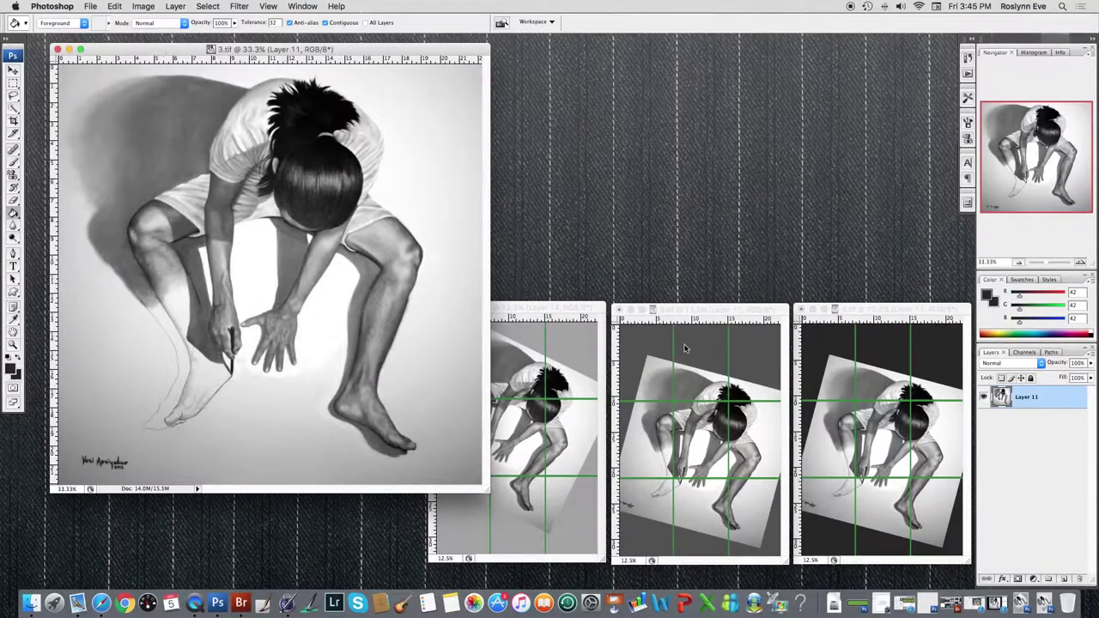
left_click_drag(574, 311, 643, 60)
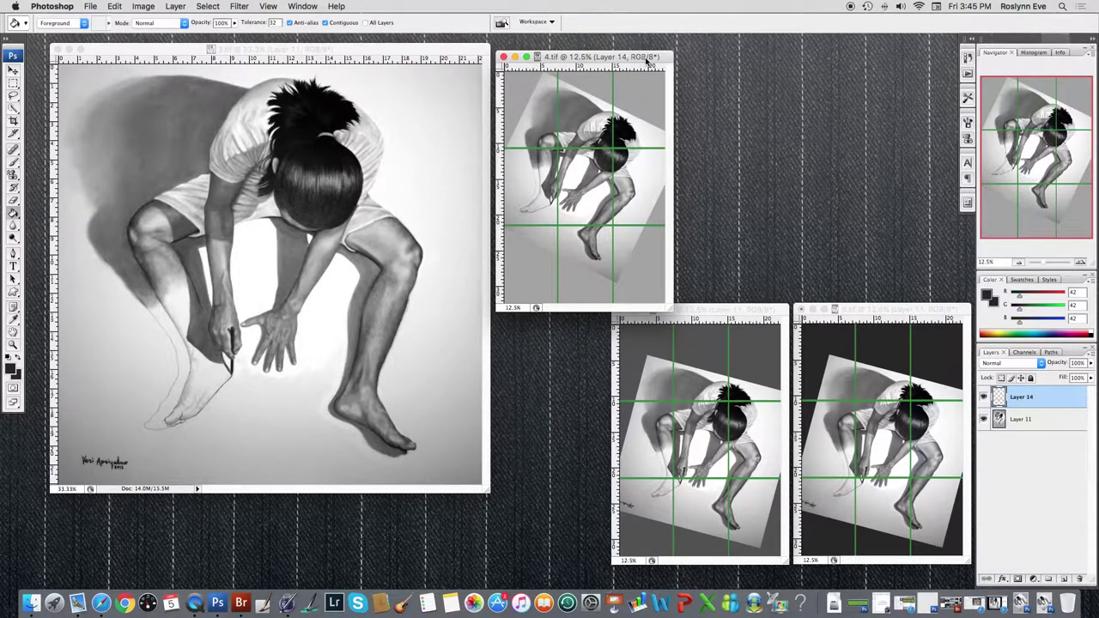
key("super+equal")
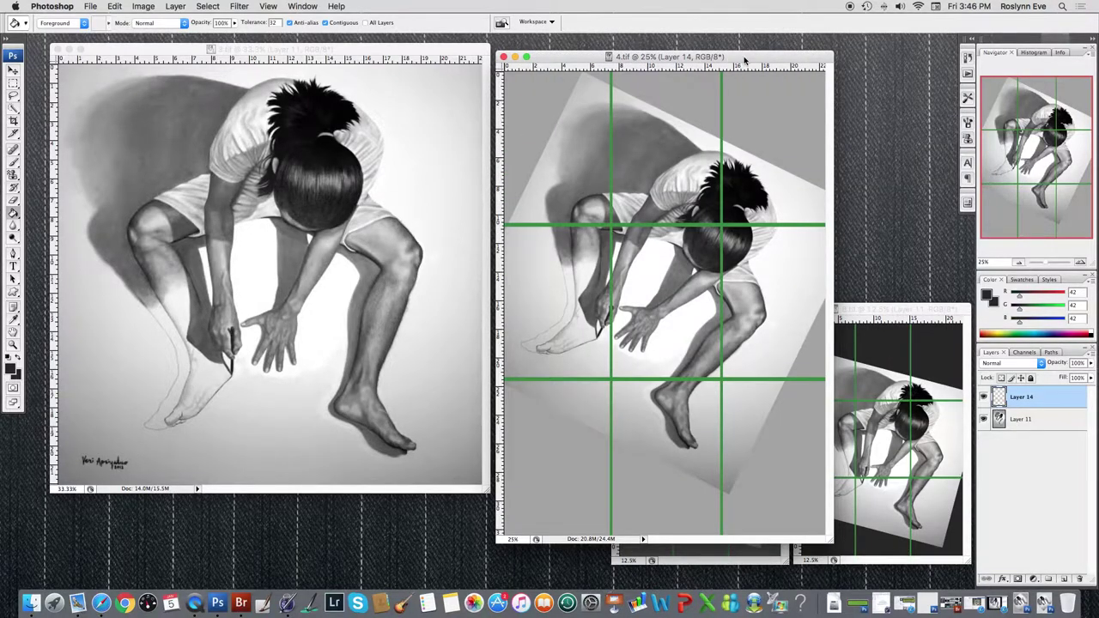
left_click_drag(744, 60, 741, 44)
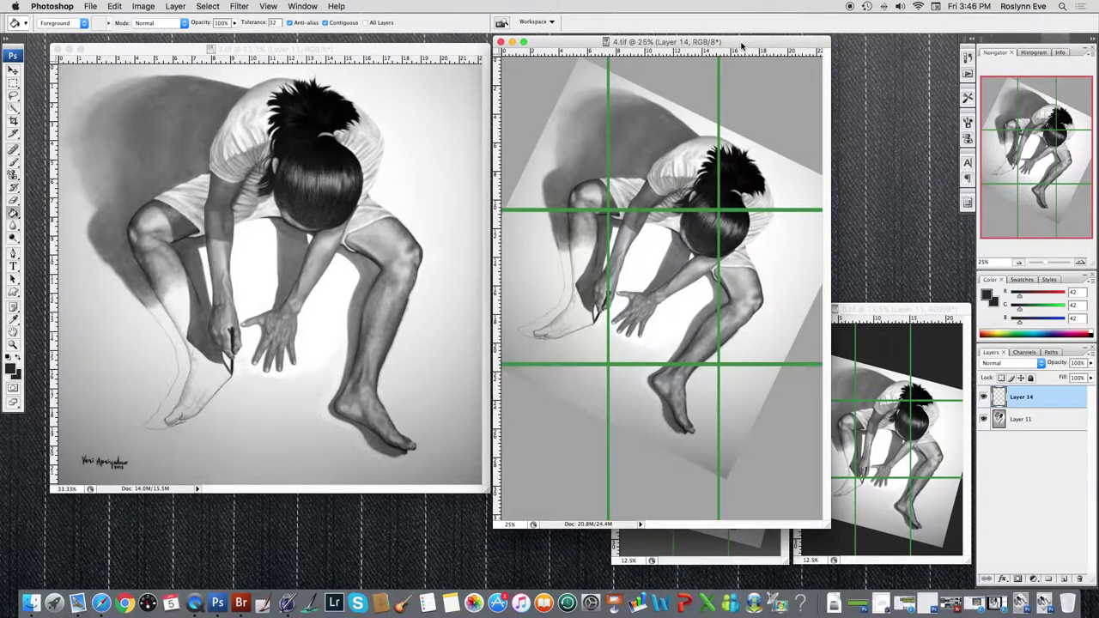
left_click(1044, 608)
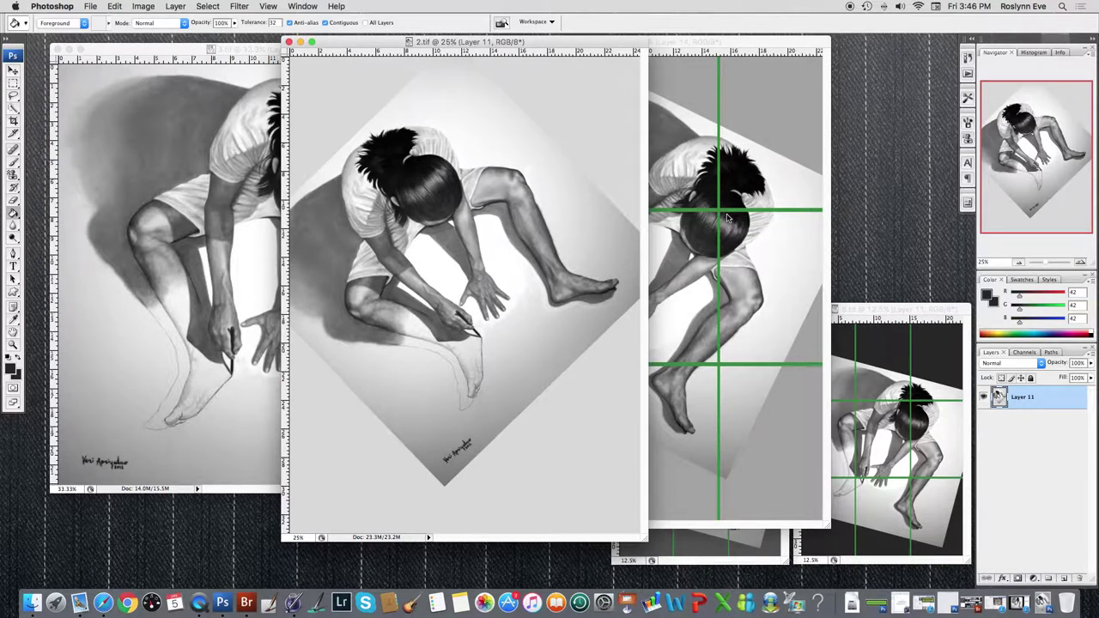
Move 2.tif left to reveal 4.tif, then minimize 2.tif to the Dock
left_click(299, 42)
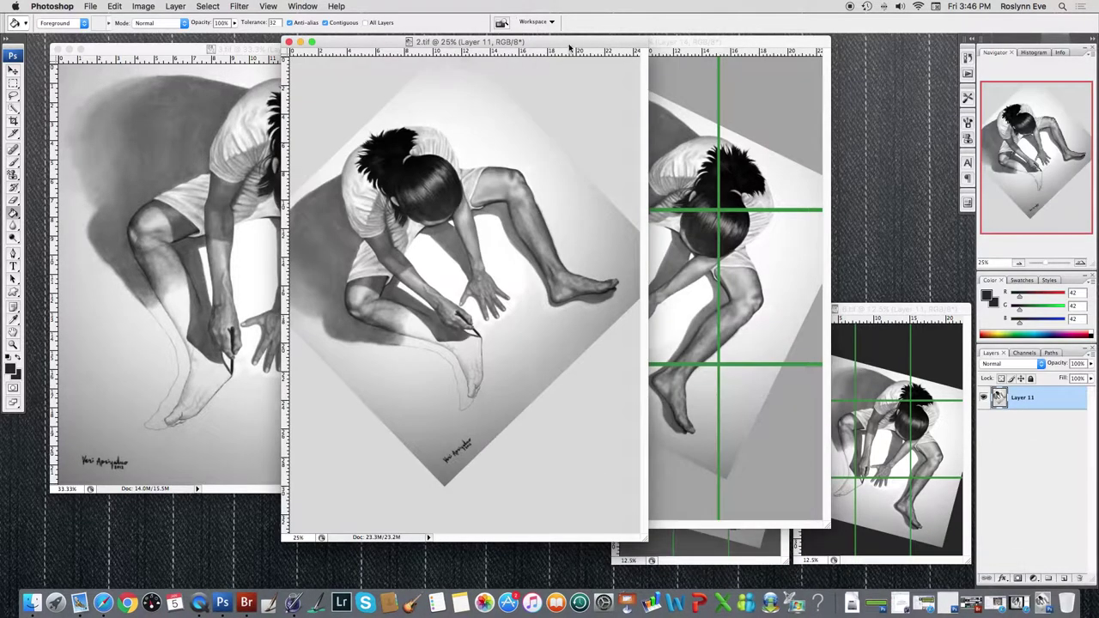
left_click_drag(571, 45, 390, 47)
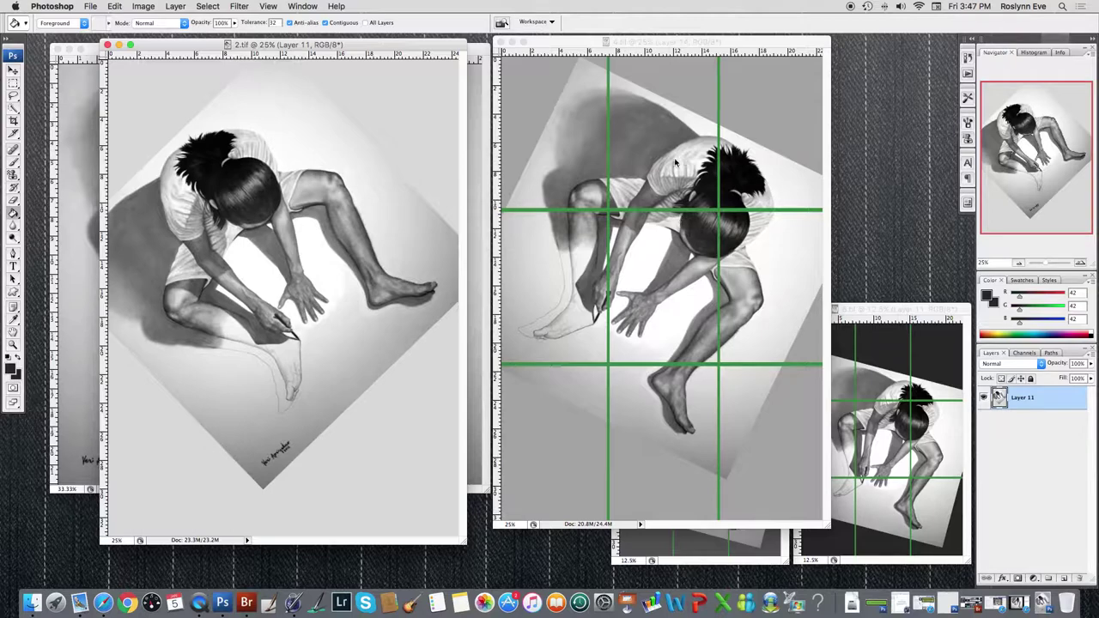
left_click(119, 44)
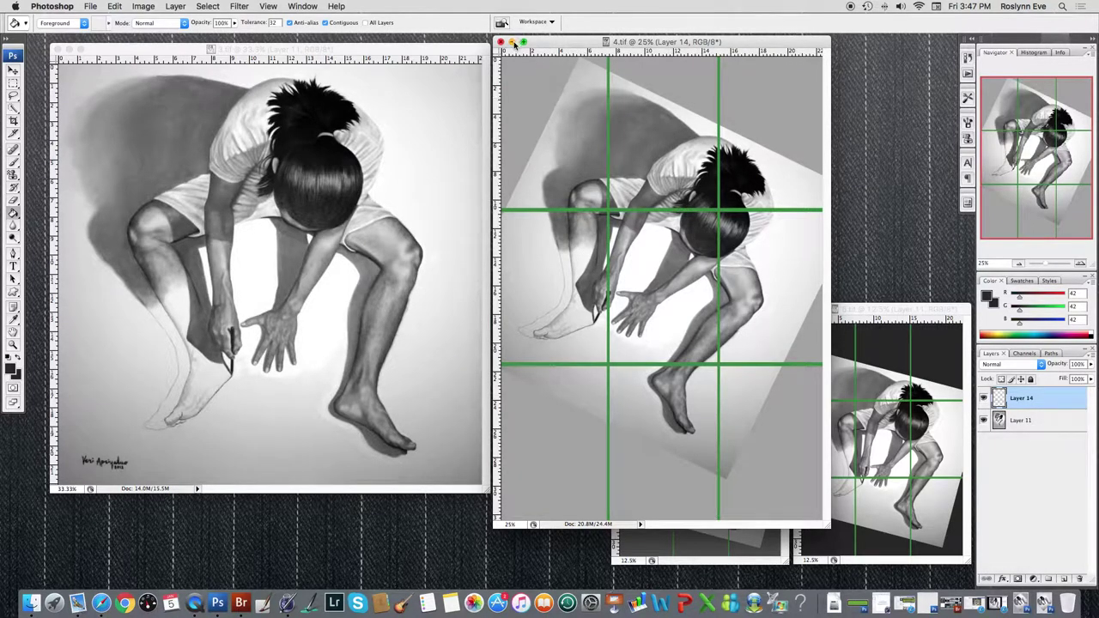
Zoom the gridded 5.tif to 33.3% and shift its window slightly left beside the original
left_click(763, 543)
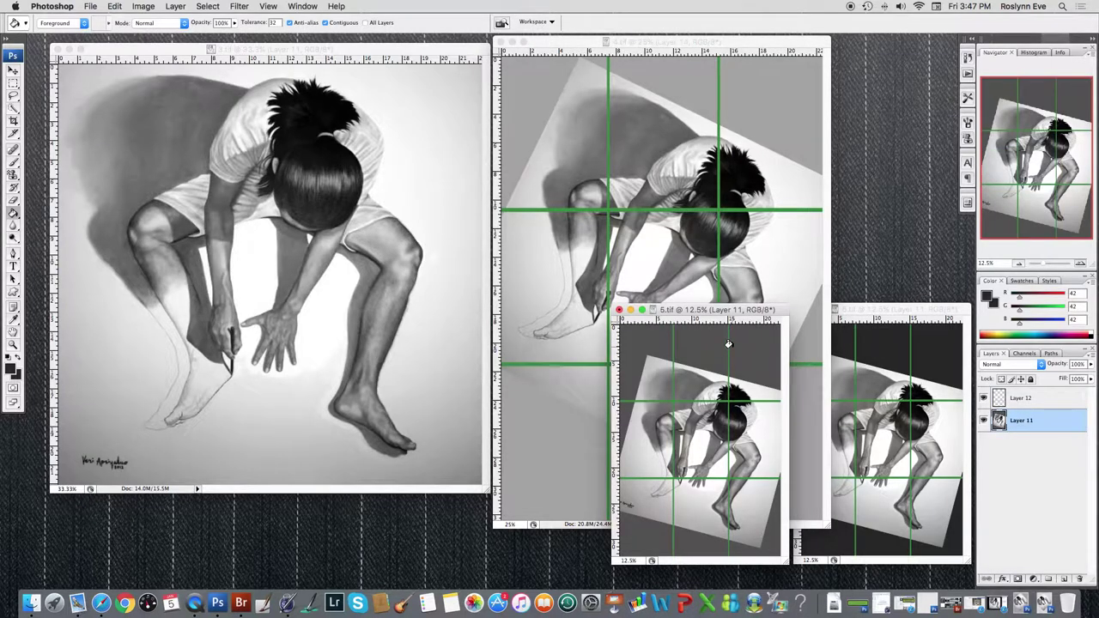
key("super+equal")
key("super+equal")
key("super+equal")
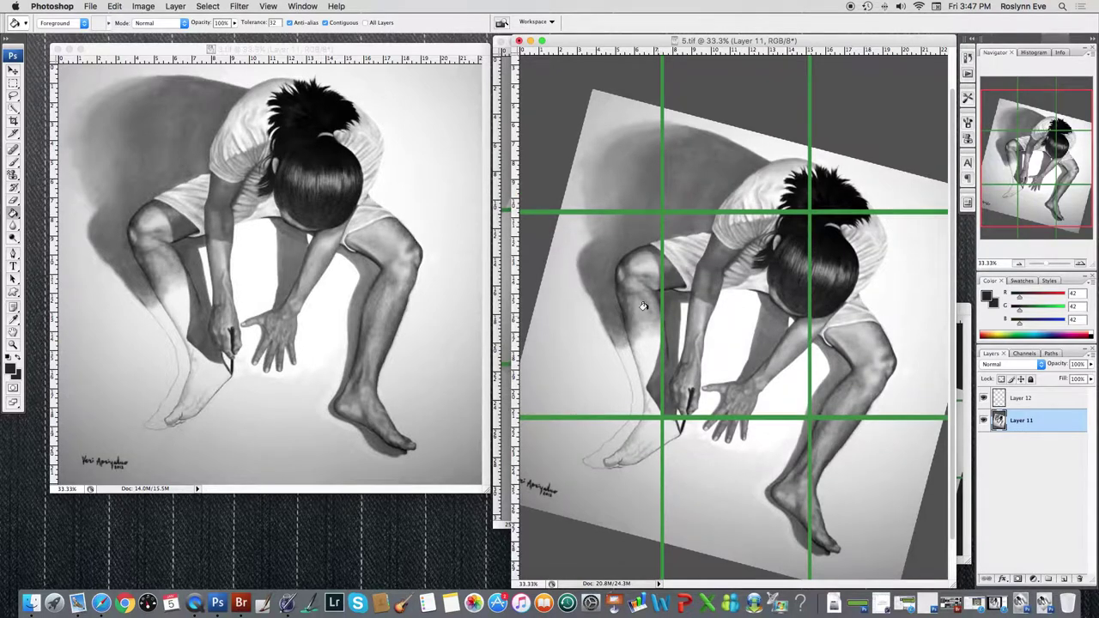
left_click_drag(606, 41, 588, 43)
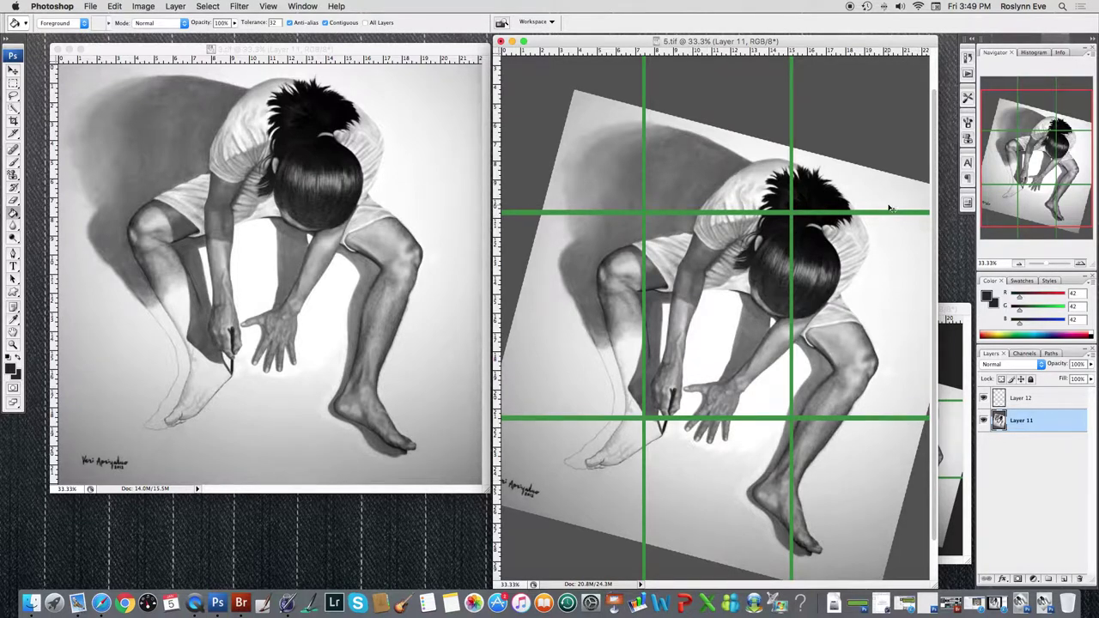
Zoom the 5.tif image out to 25%
key("super+minus")
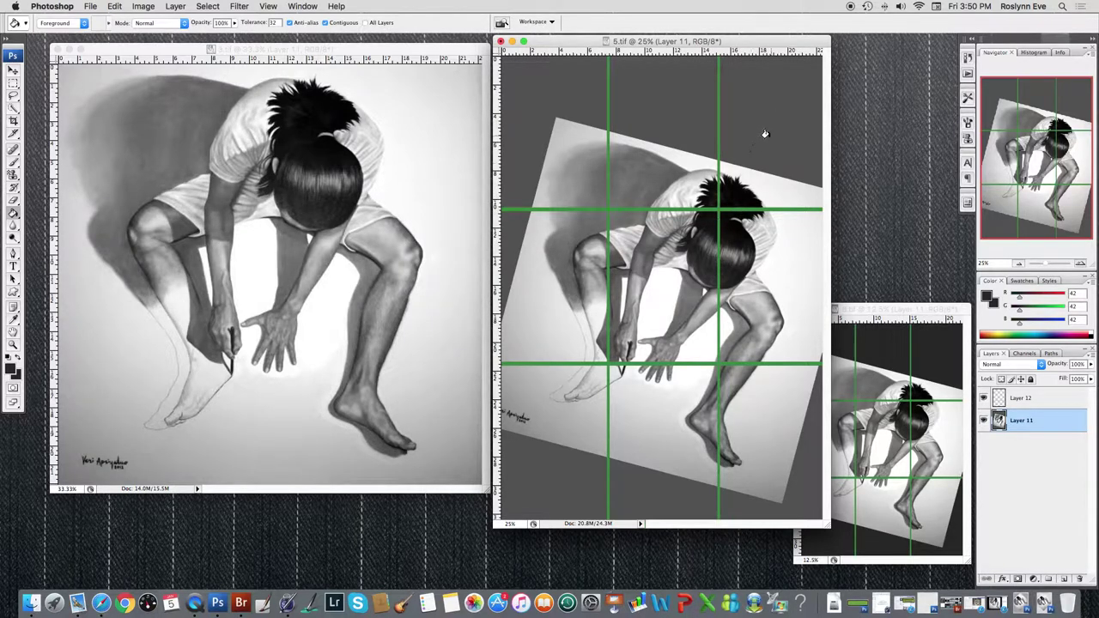
Zoom the small 6.tif version up to 25% and move it up and left over 5.tif
left_click(884, 314)
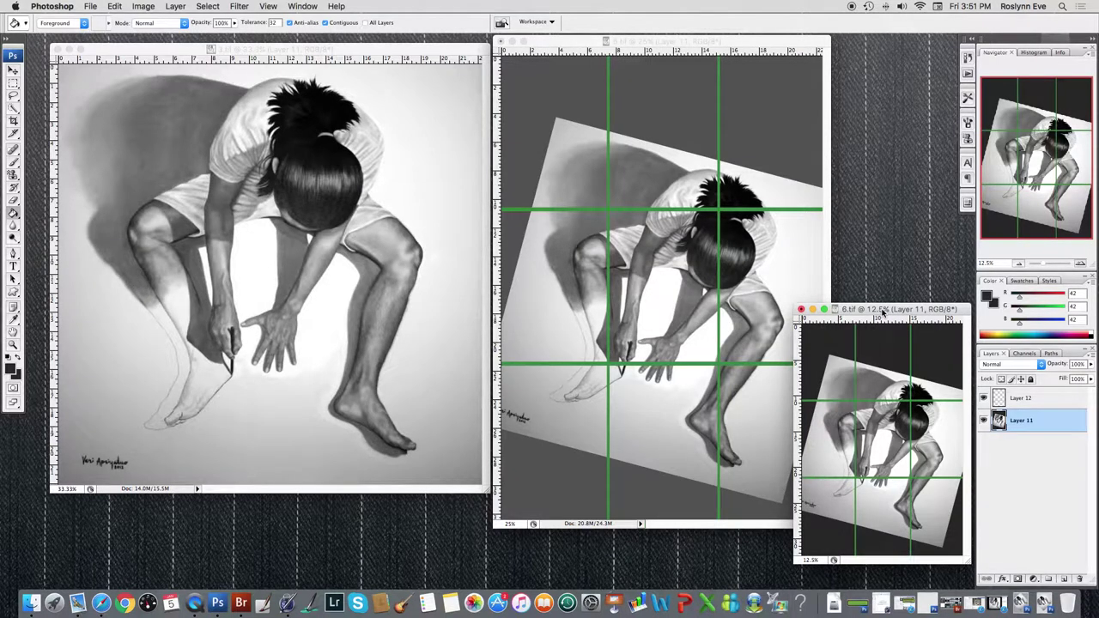
key("super+equal")
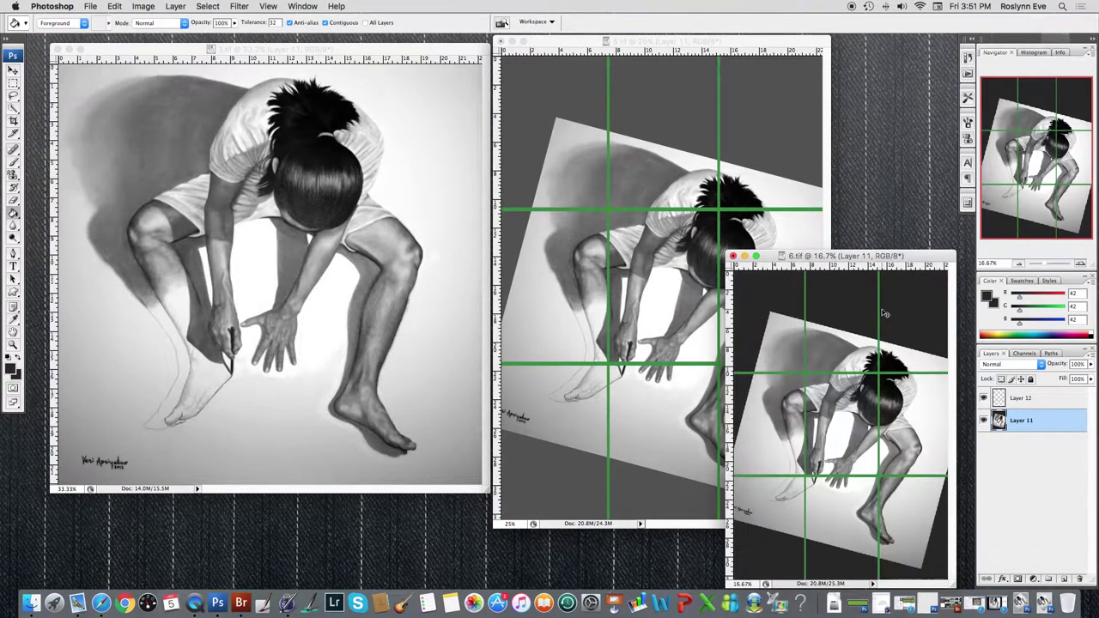
key("super+equal")
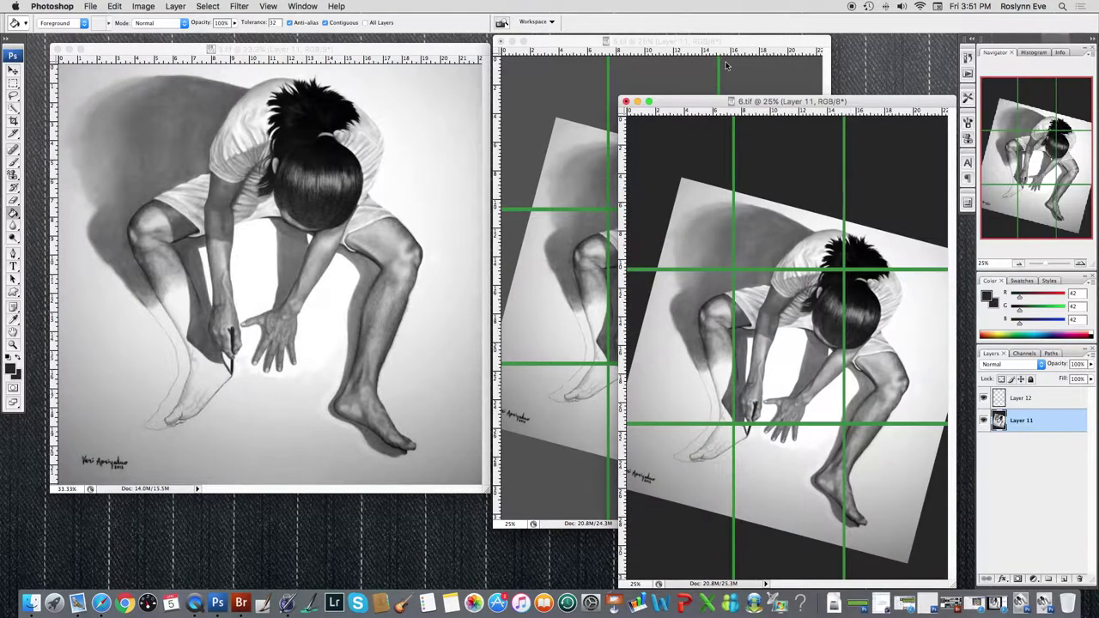
left_click_drag(859, 103, 393, 45)
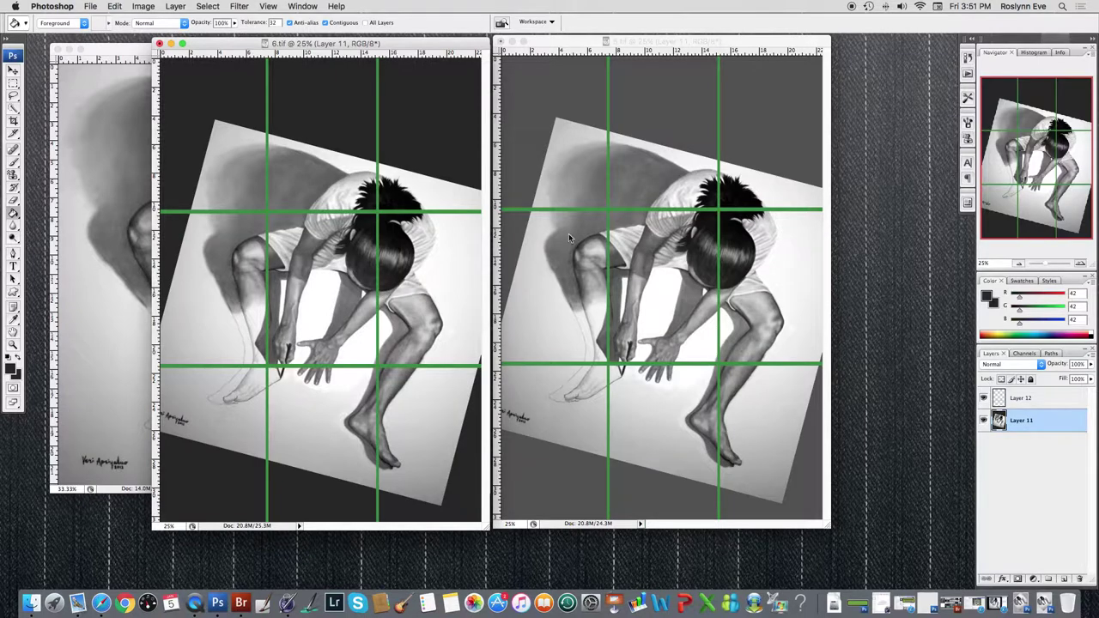
Move the 6.tif window right so it sits beside the original drawing without overlapping
left_click_drag(438, 49, 774, 44)
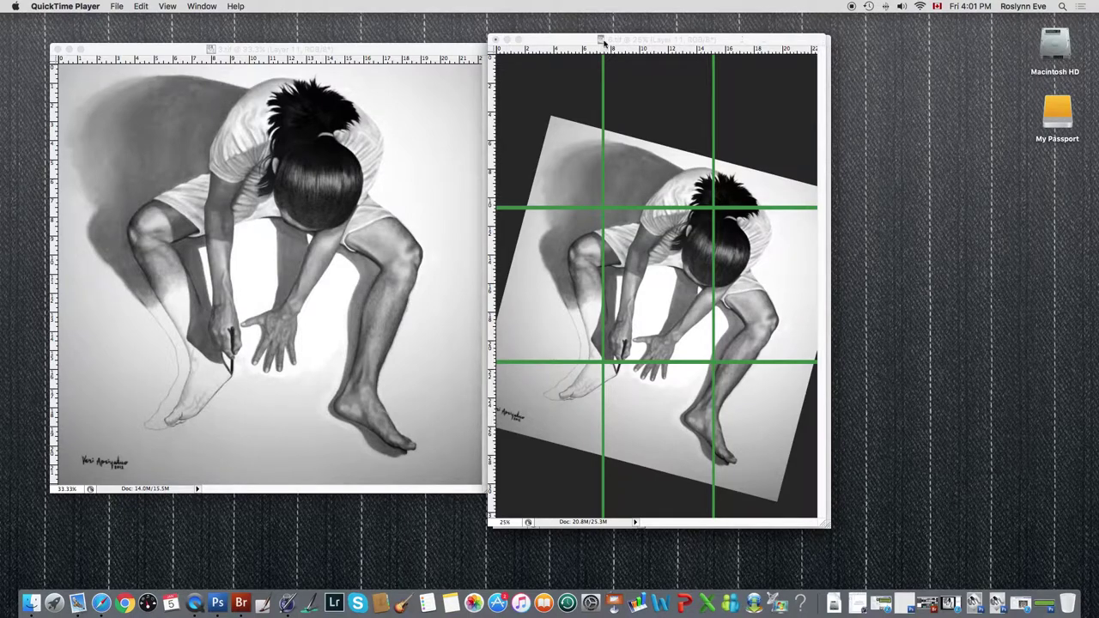
Restore the '8x10 BOOK 300 facebook link.tif' banner from the Dock and nudge it slightly right
left_click(1044, 604)
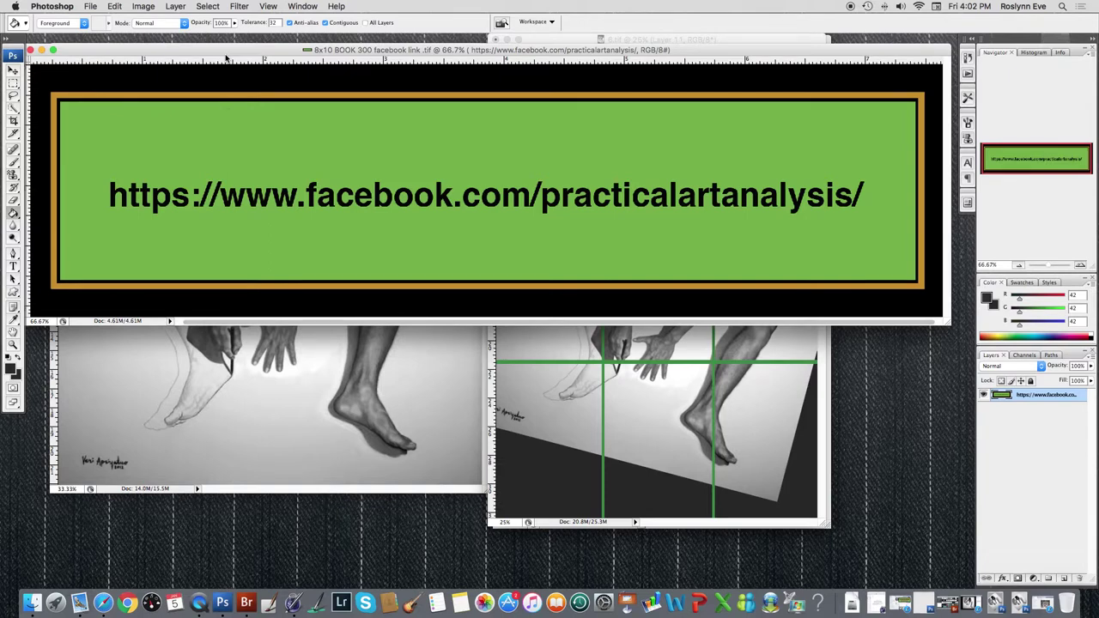
left_click_drag(107, 51, 122, 49)
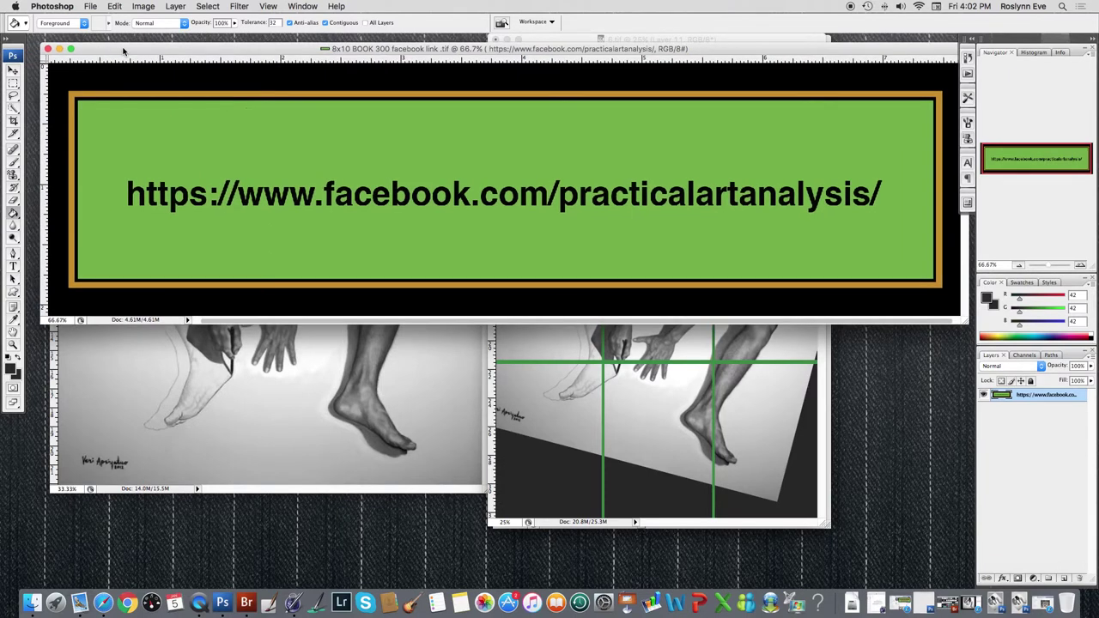